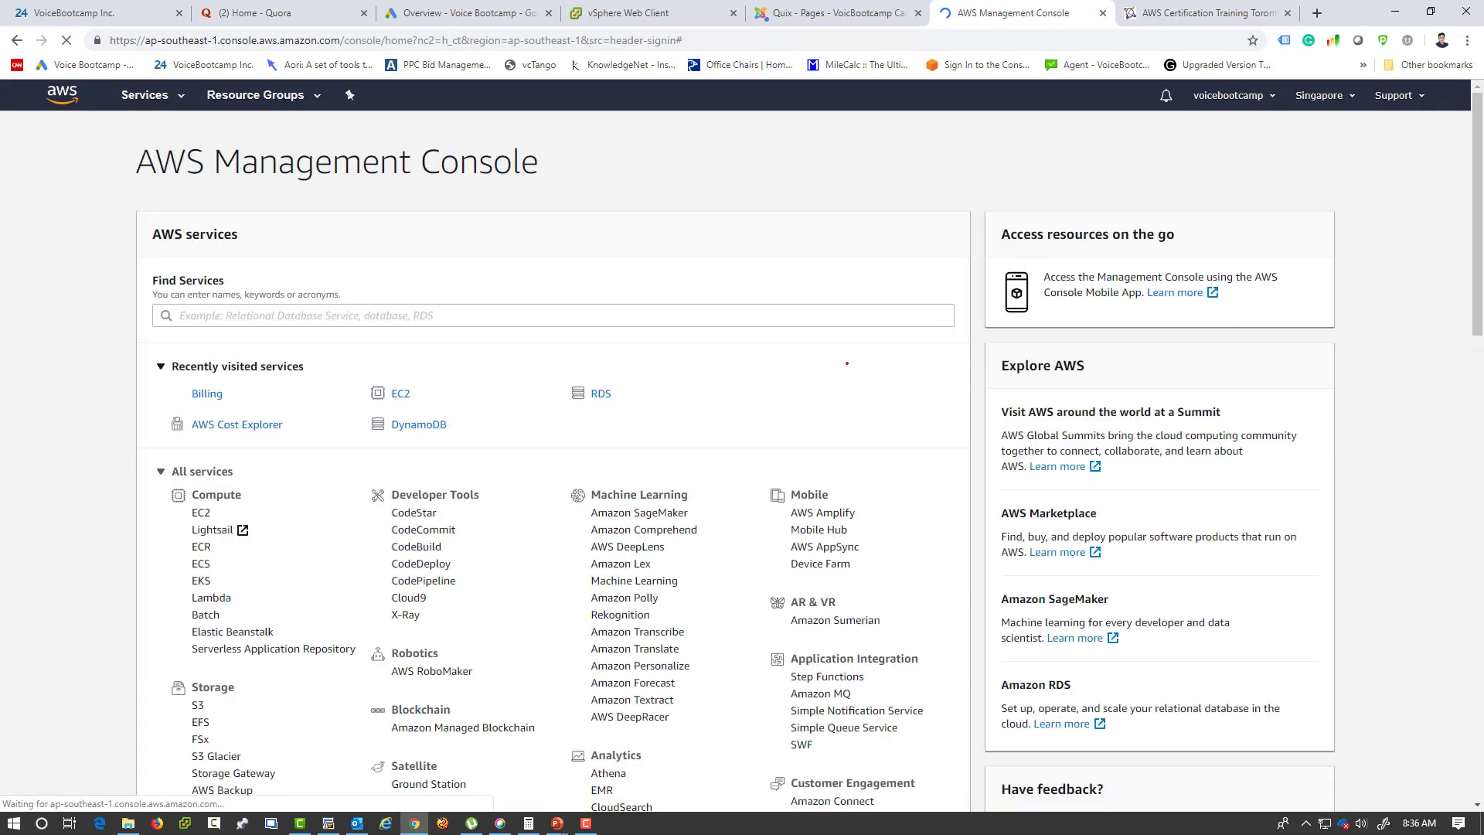
# - Start launching an EC2 instance from the AWS Marketplace image WordPress Certified by Bitnami and Automattic, found by searching for "wordpress"
pyautogui.click(400, 394)
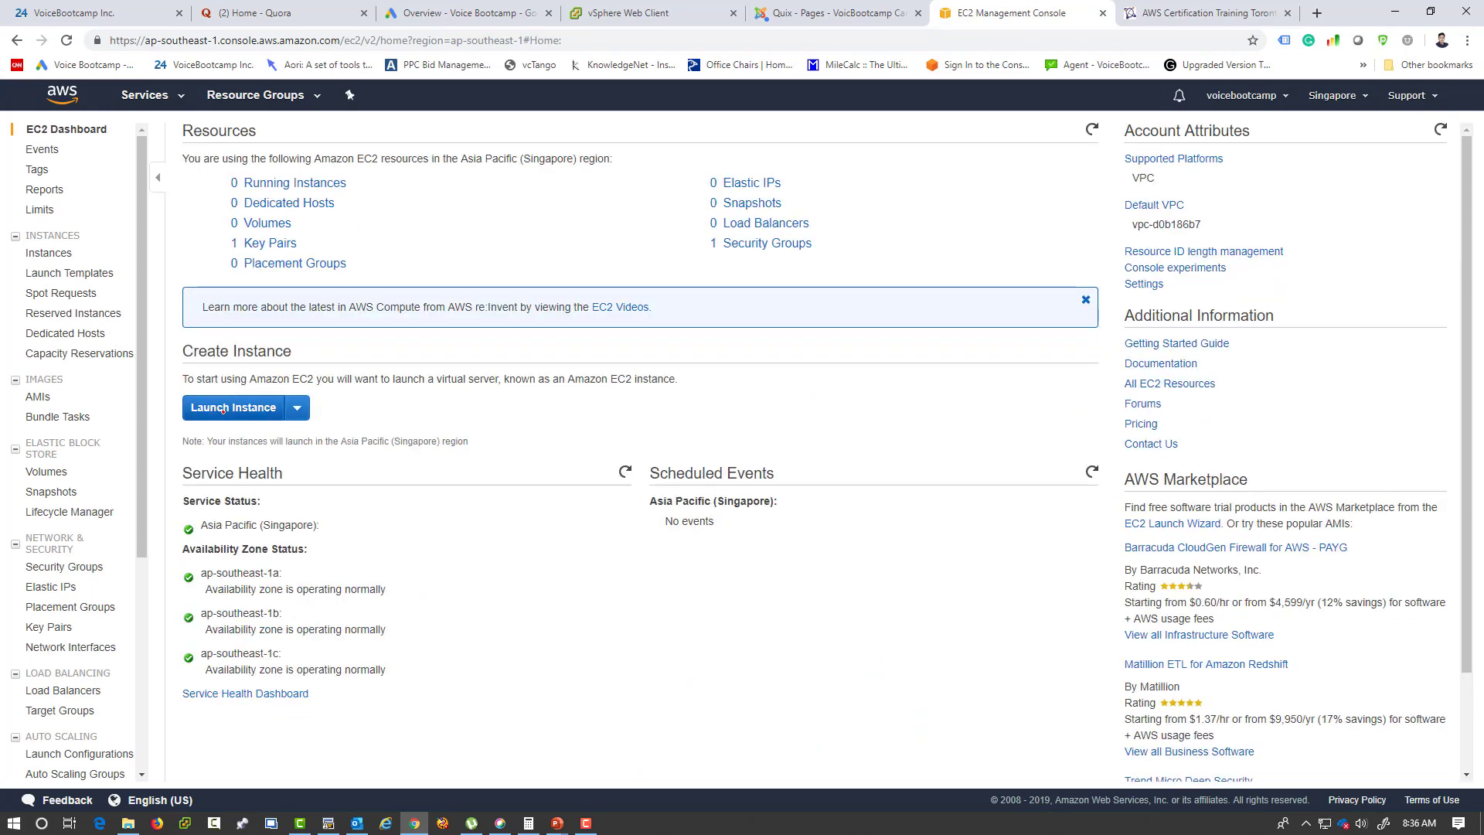
pyautogui.click(222, 408)
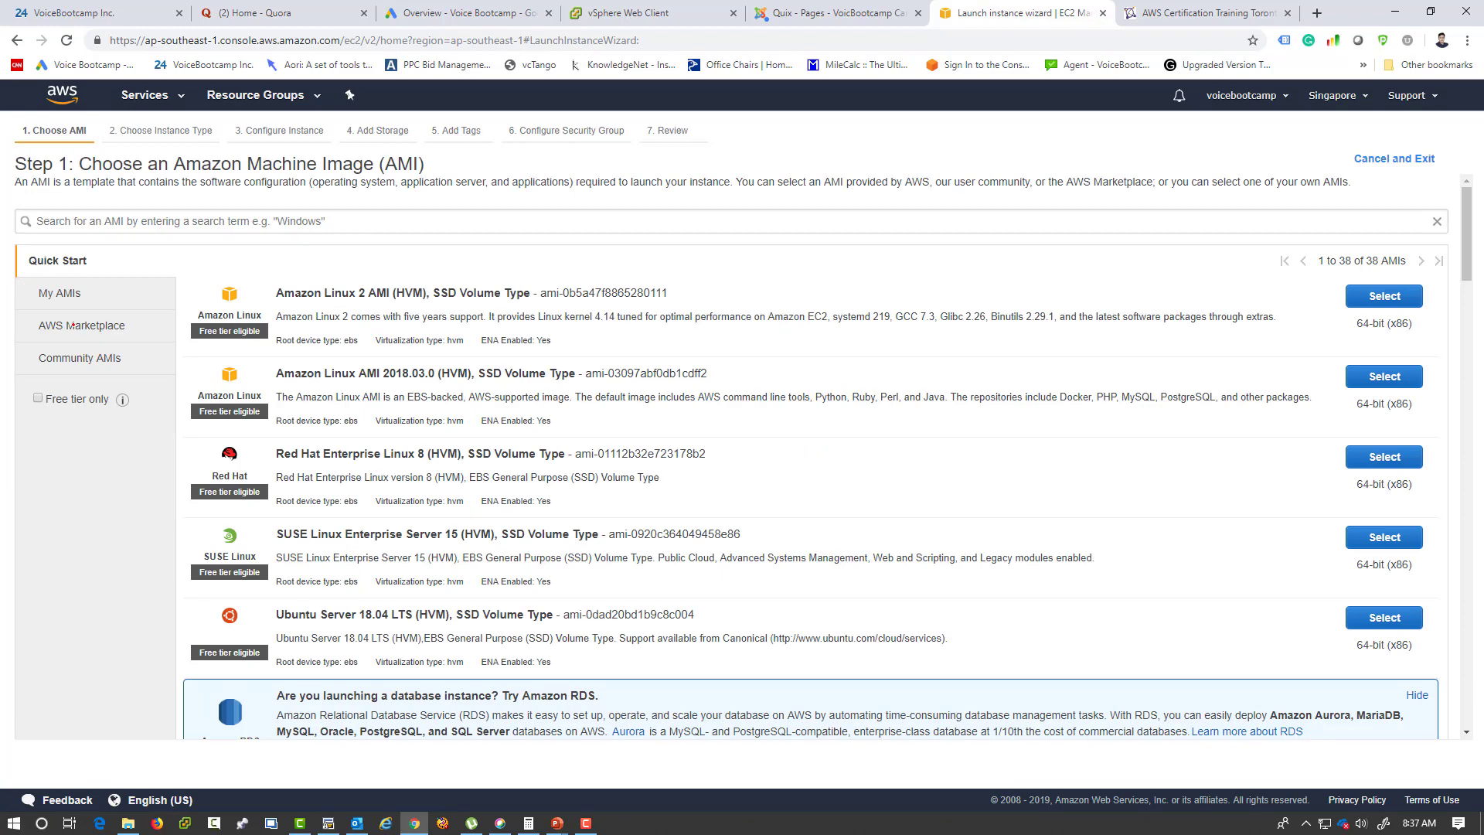
pyautogui.click(71, 326)
pyautogui.click(136, 224)
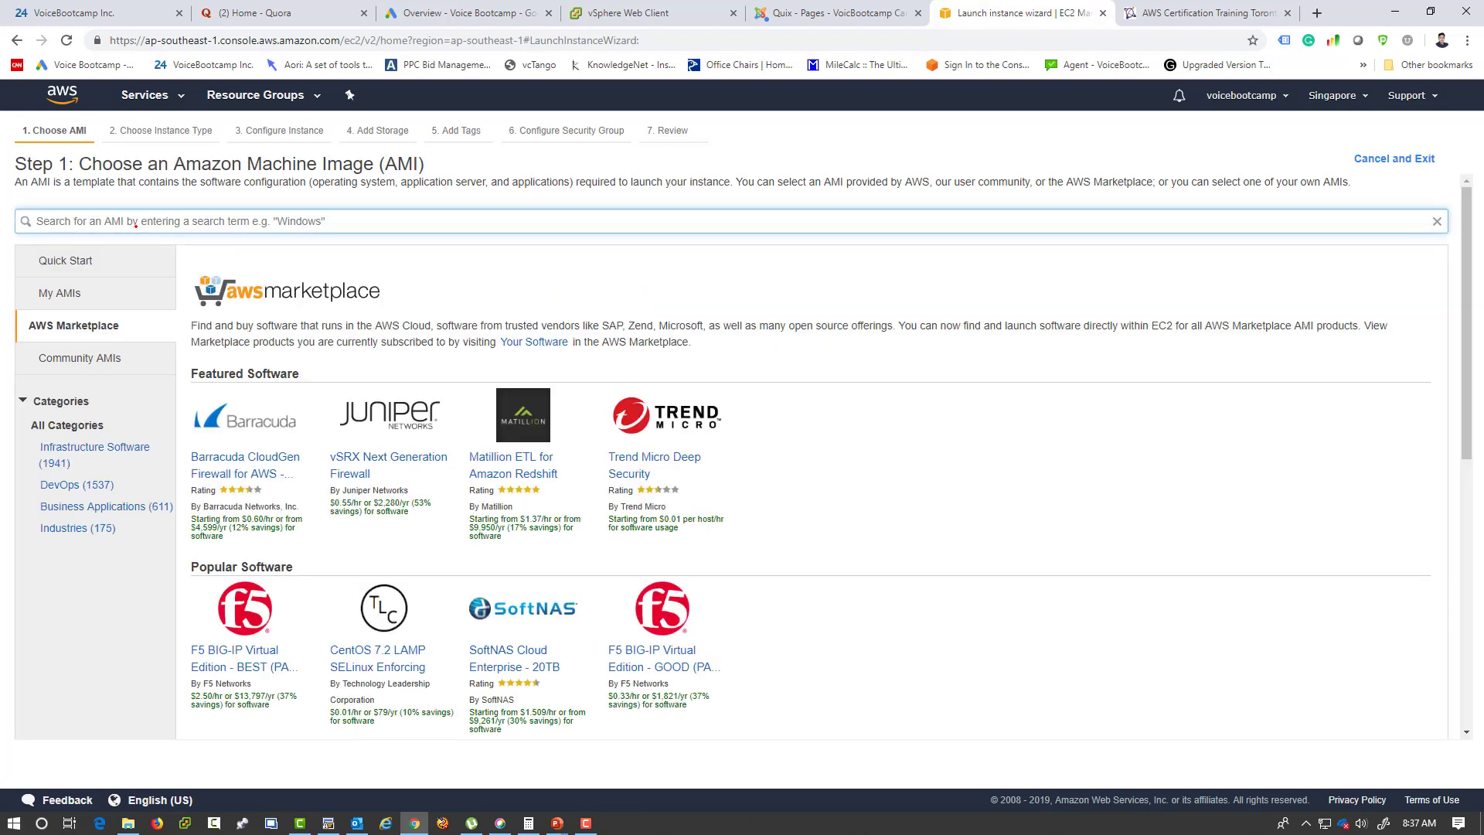
pyautogui.write('wordpress')
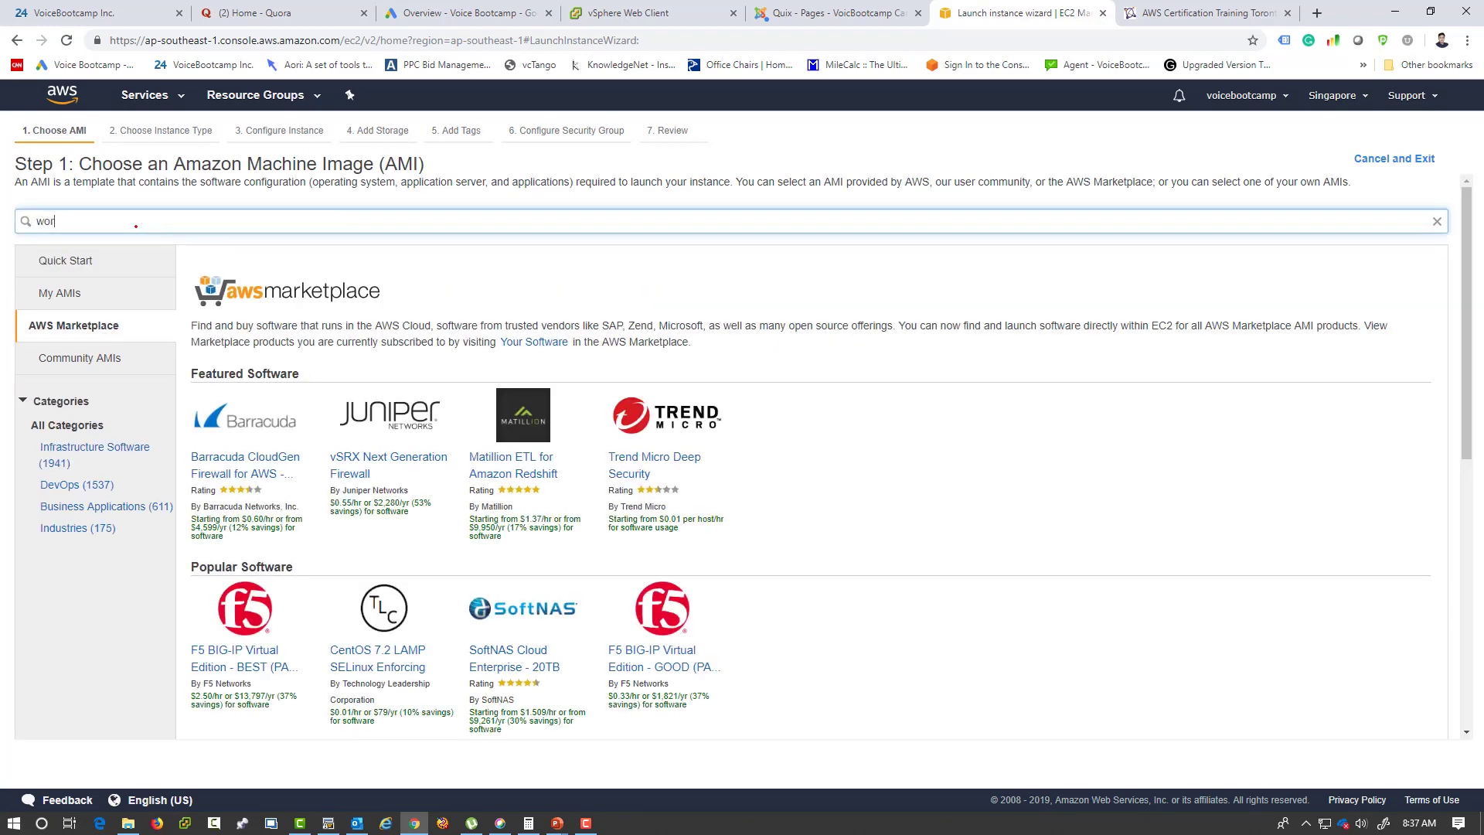
pyautogui.press('Return')
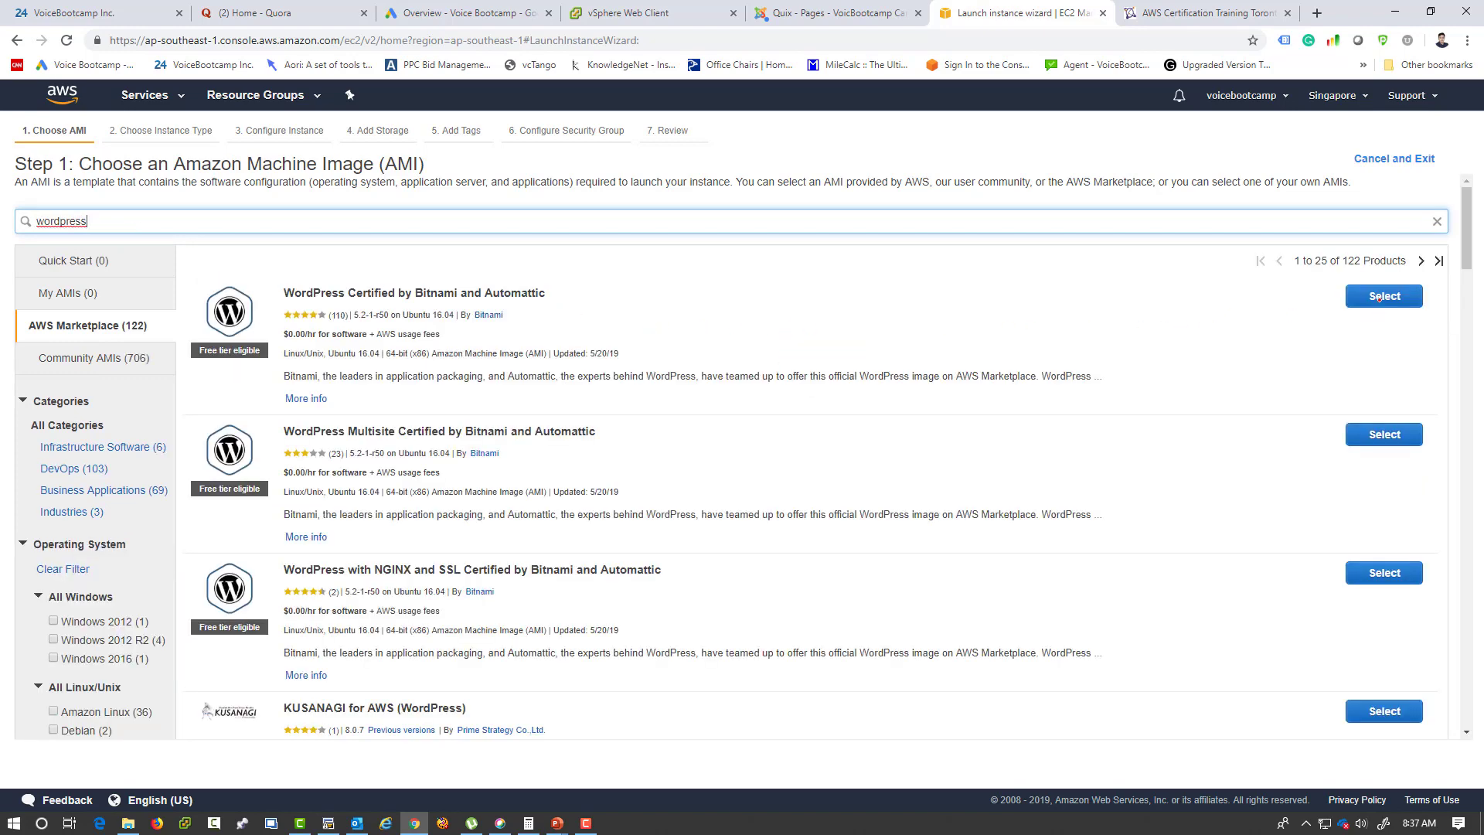
pyautogui.click(1379, 298)
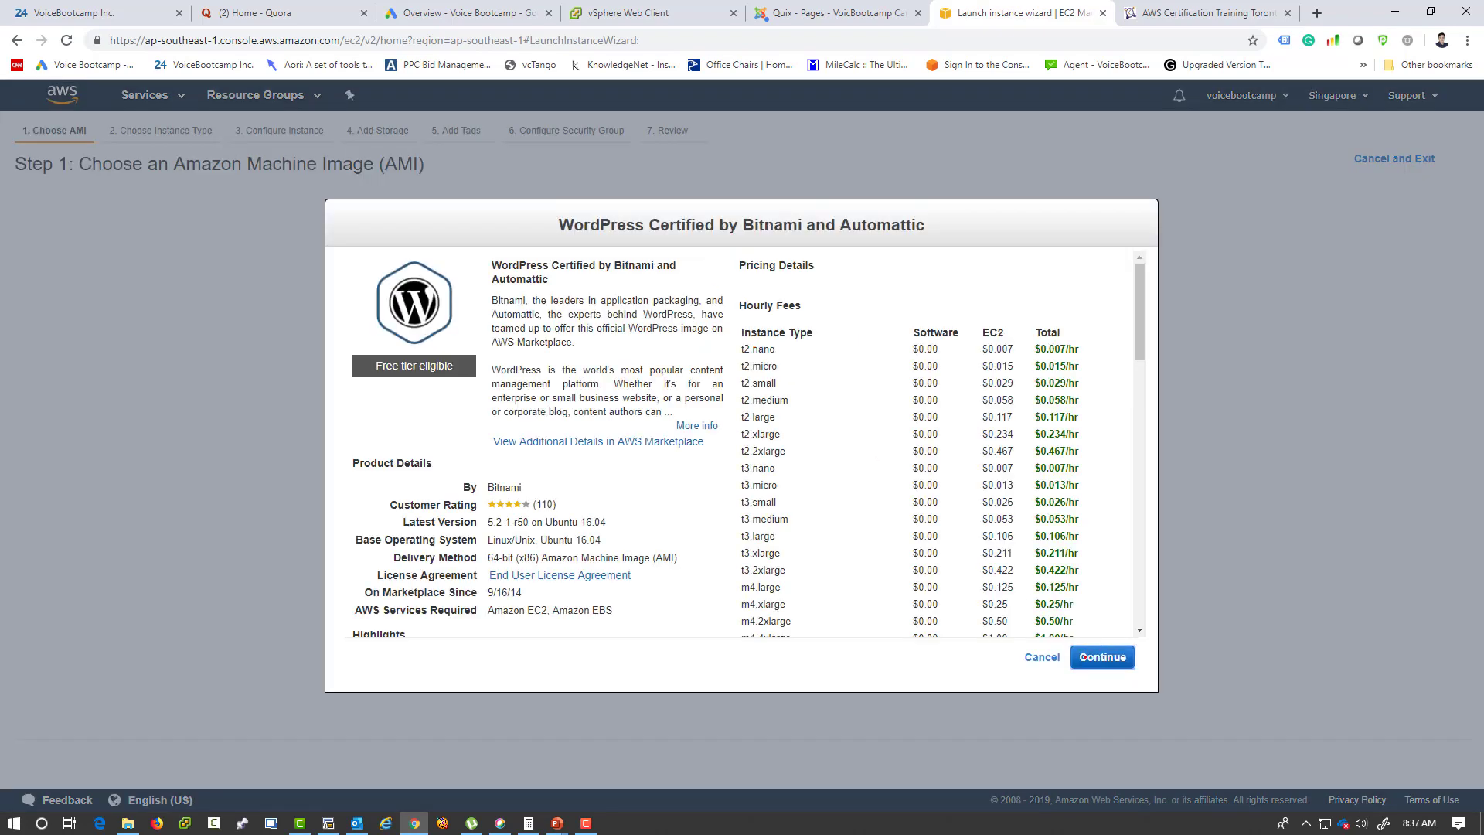
pyautogui.click(1099, 657)
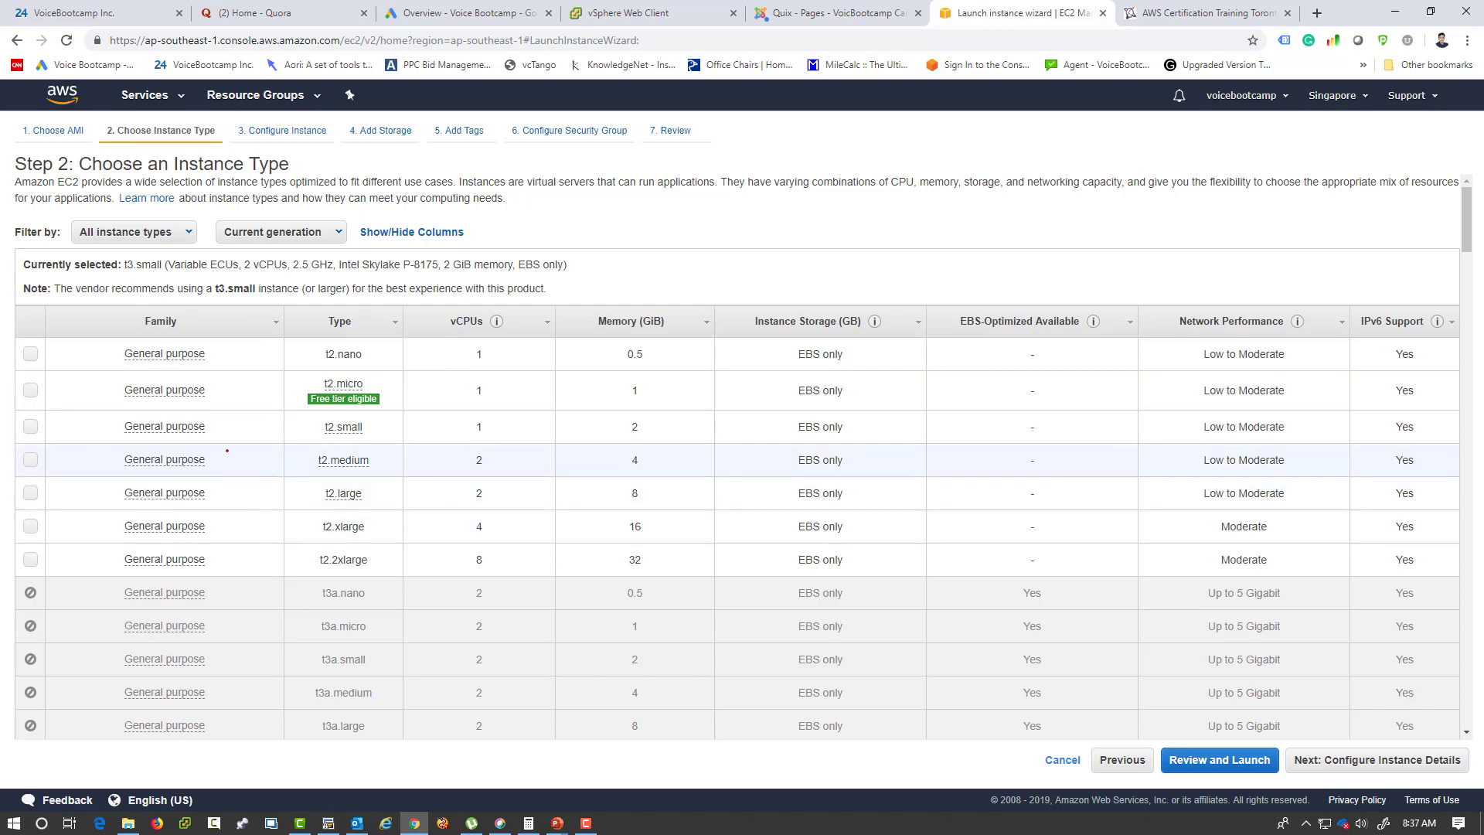
# - Choose the free-tier eligible t2.micro instance type and continue to the instance details
pyautogui.moveTo(323, 391)
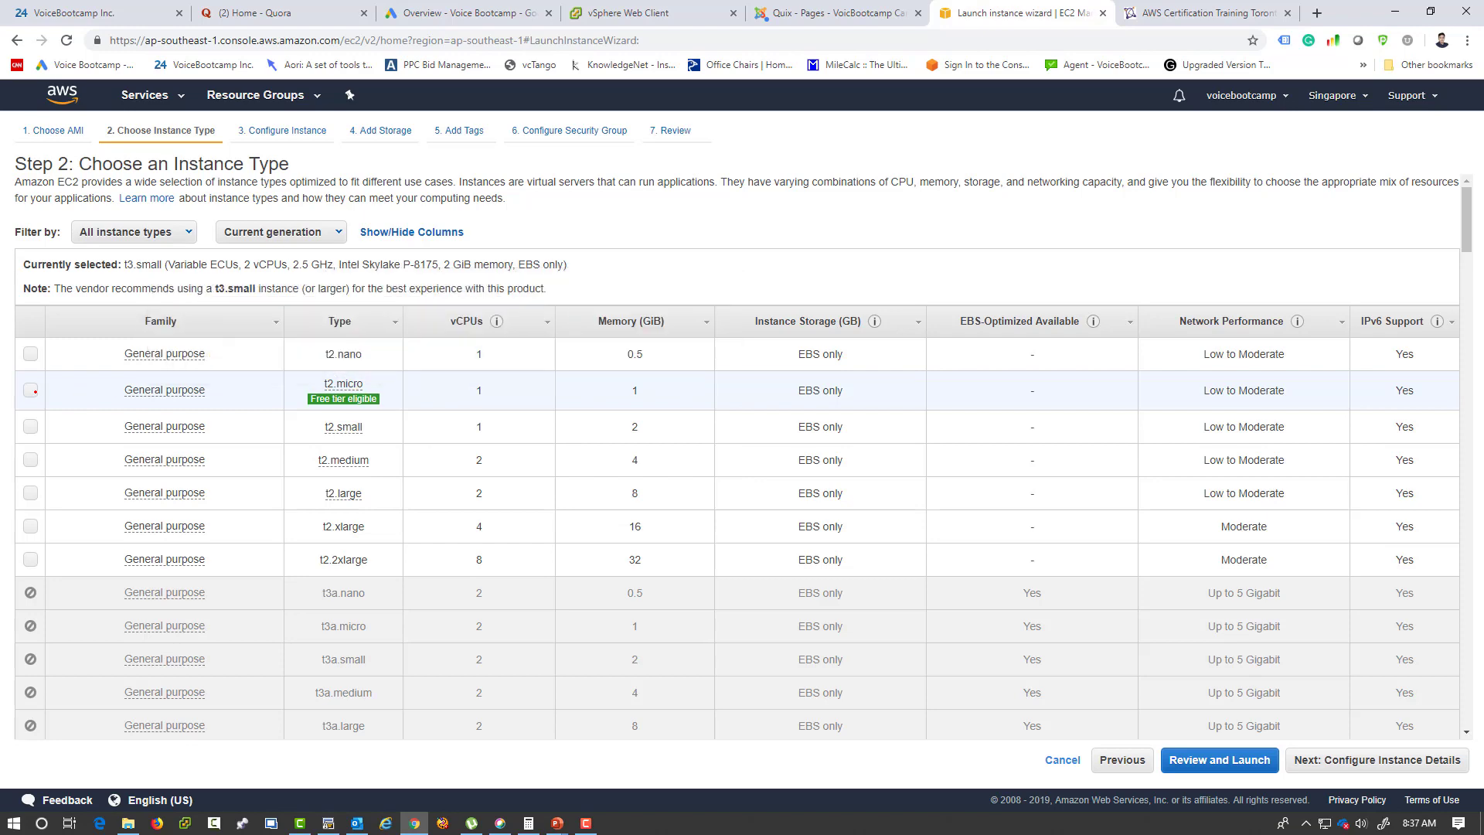
pyautogui.click(340, 388)
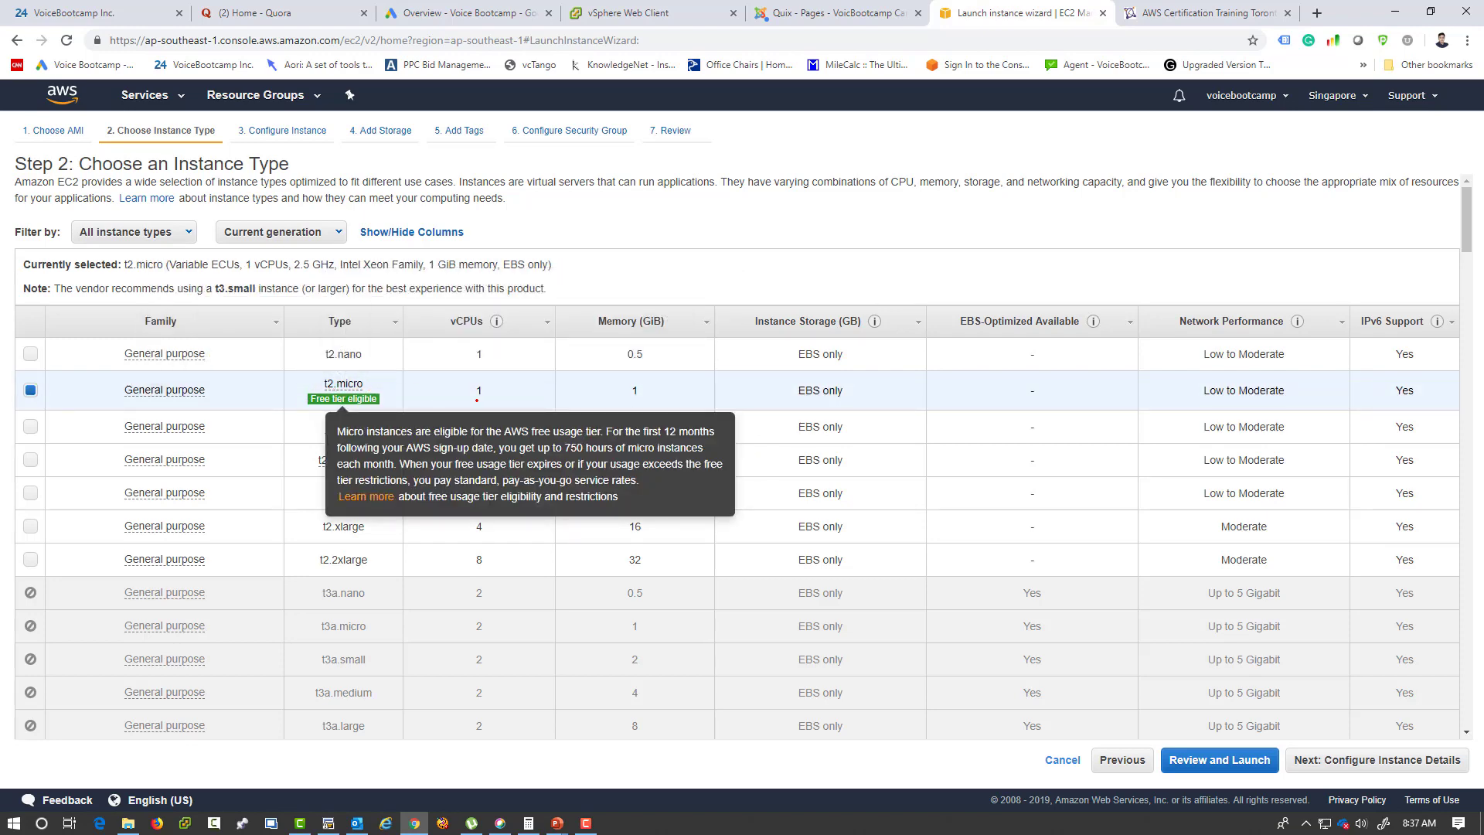
pyautogui.moveTo(510, 391); pyautogui.dragTo(453, 389)
pyautogui.moveTo(671, 387); pyautogui.dragTo(580, 389)
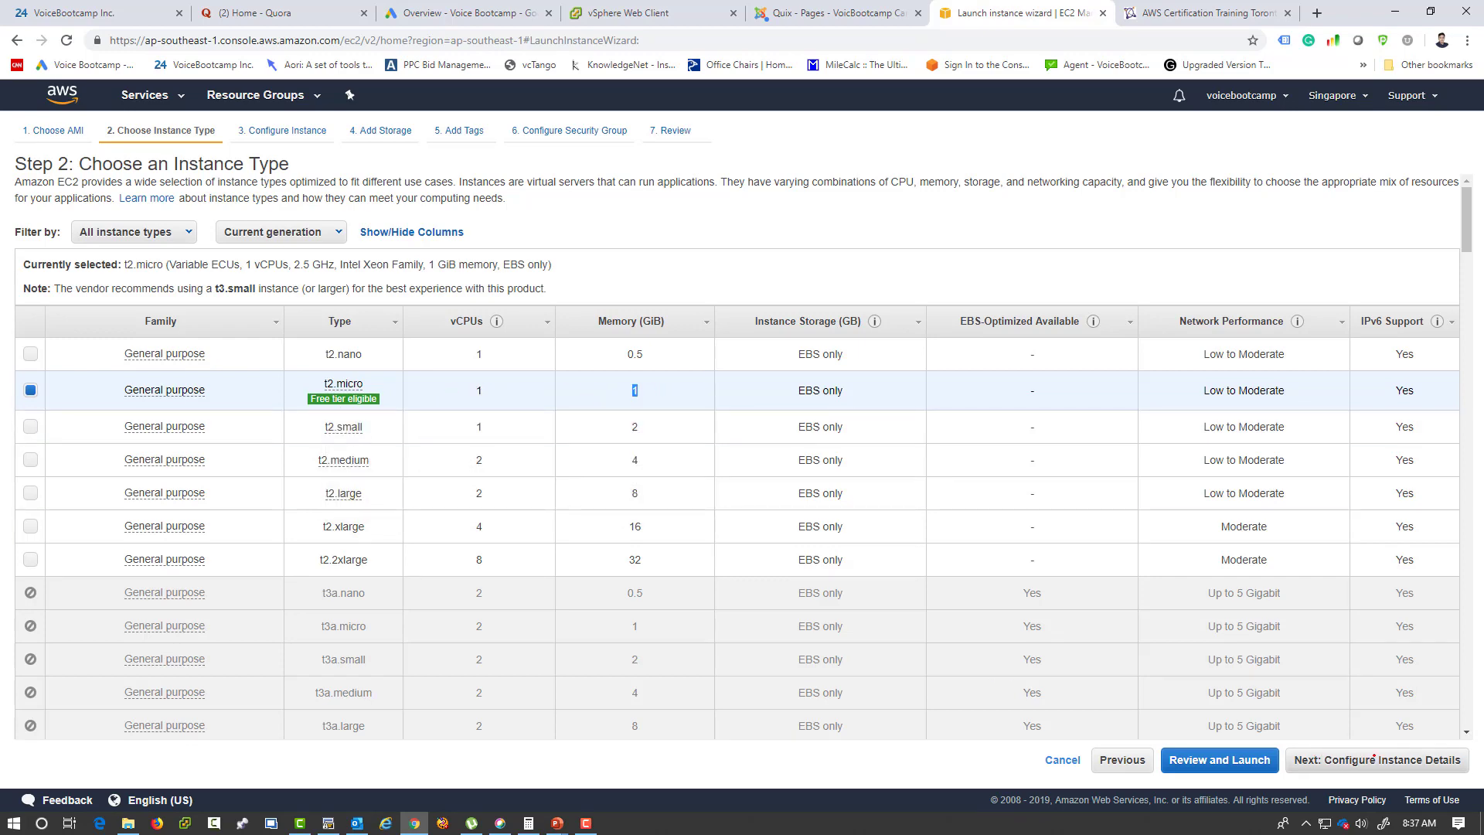
pyautogui.click(1322, 759)
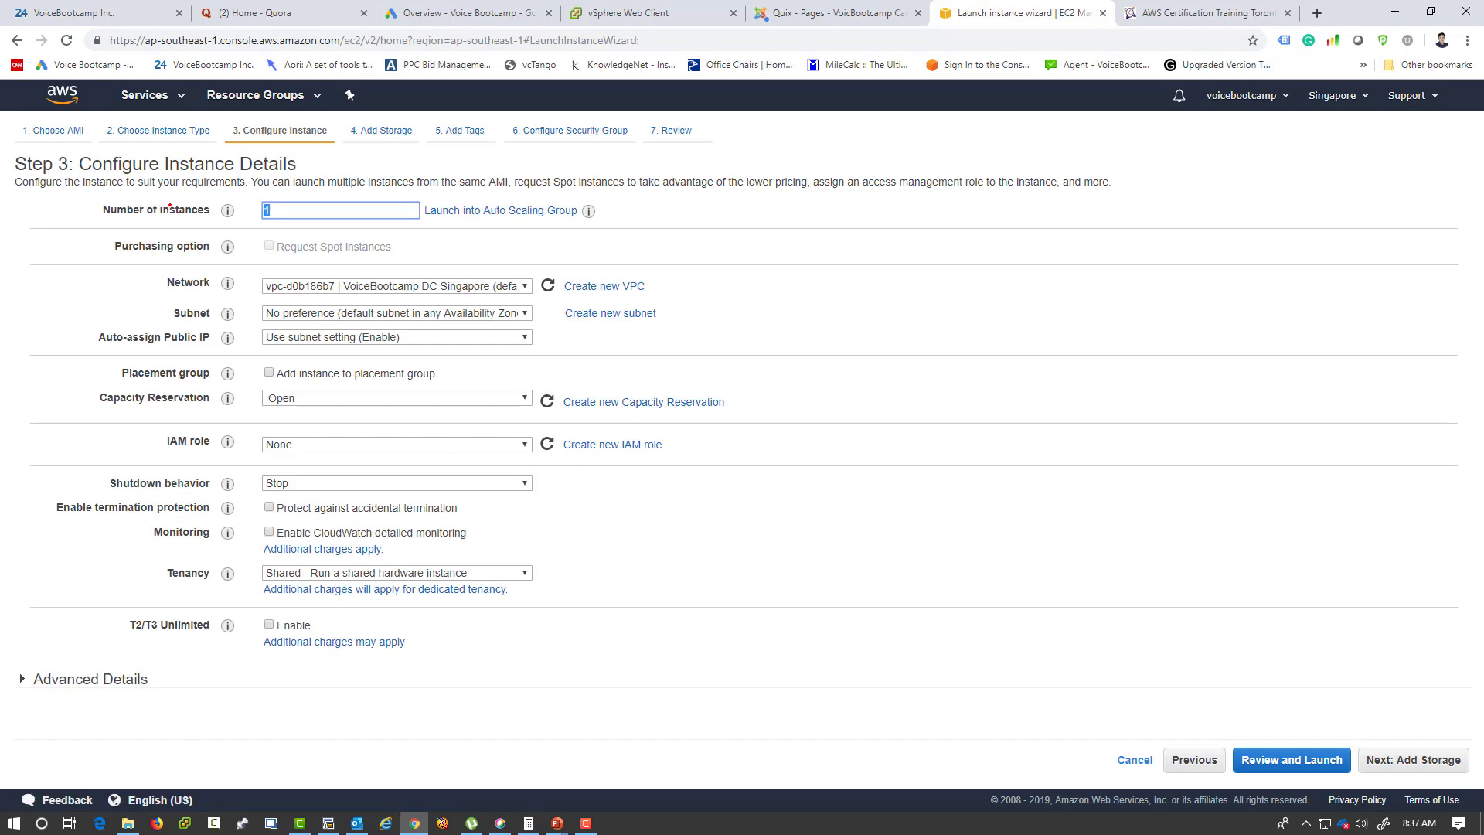
# - Set the number of instances to 2 on the VoiceBootcamp DC Singapore default network and continue to storage
pyautogui.write('2')
pyautogui.moveTo(210, 209); pyautogui.dragTo(100, 210)
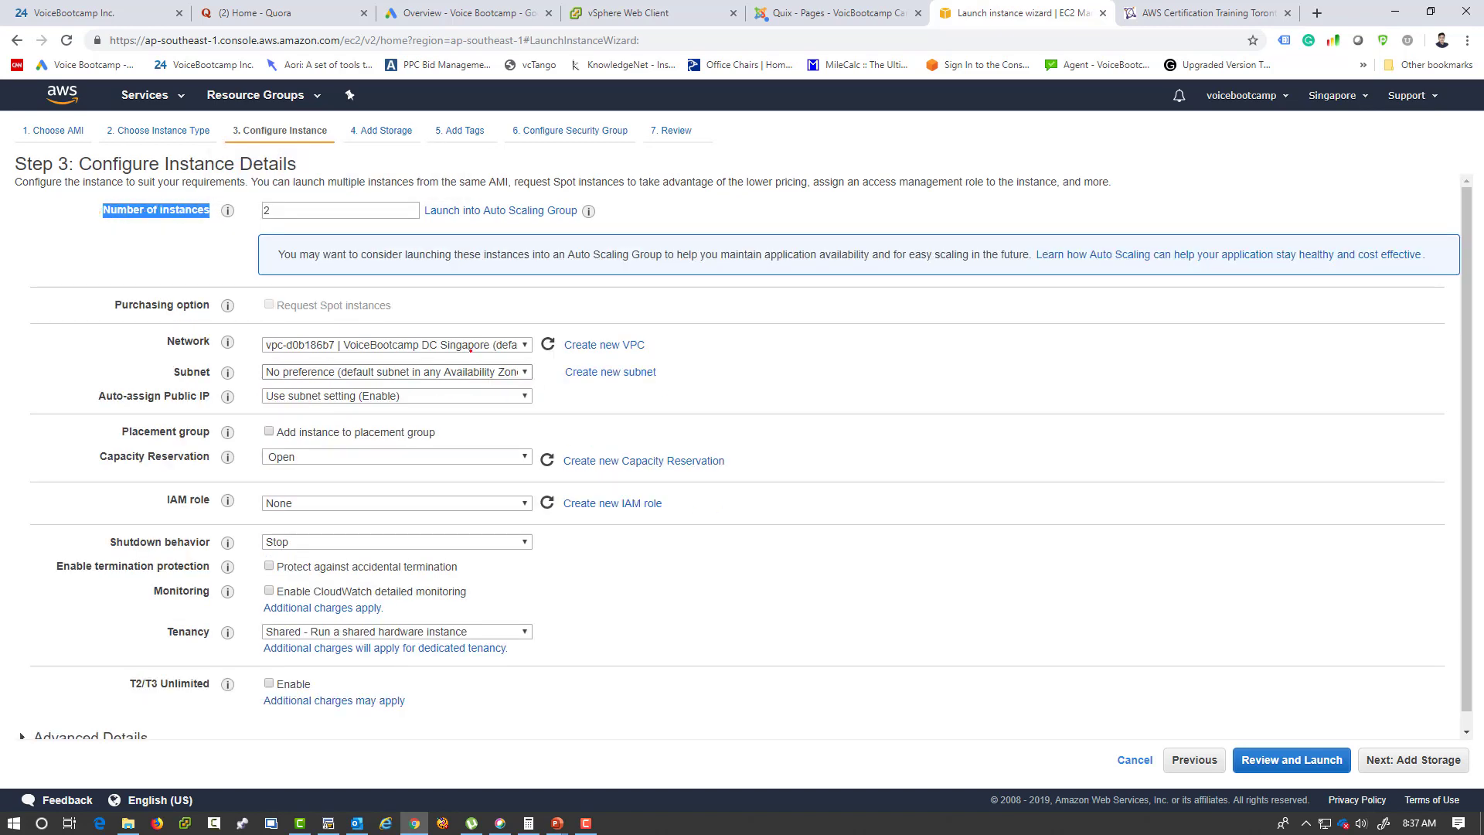
pyautogui.click(427, 346)
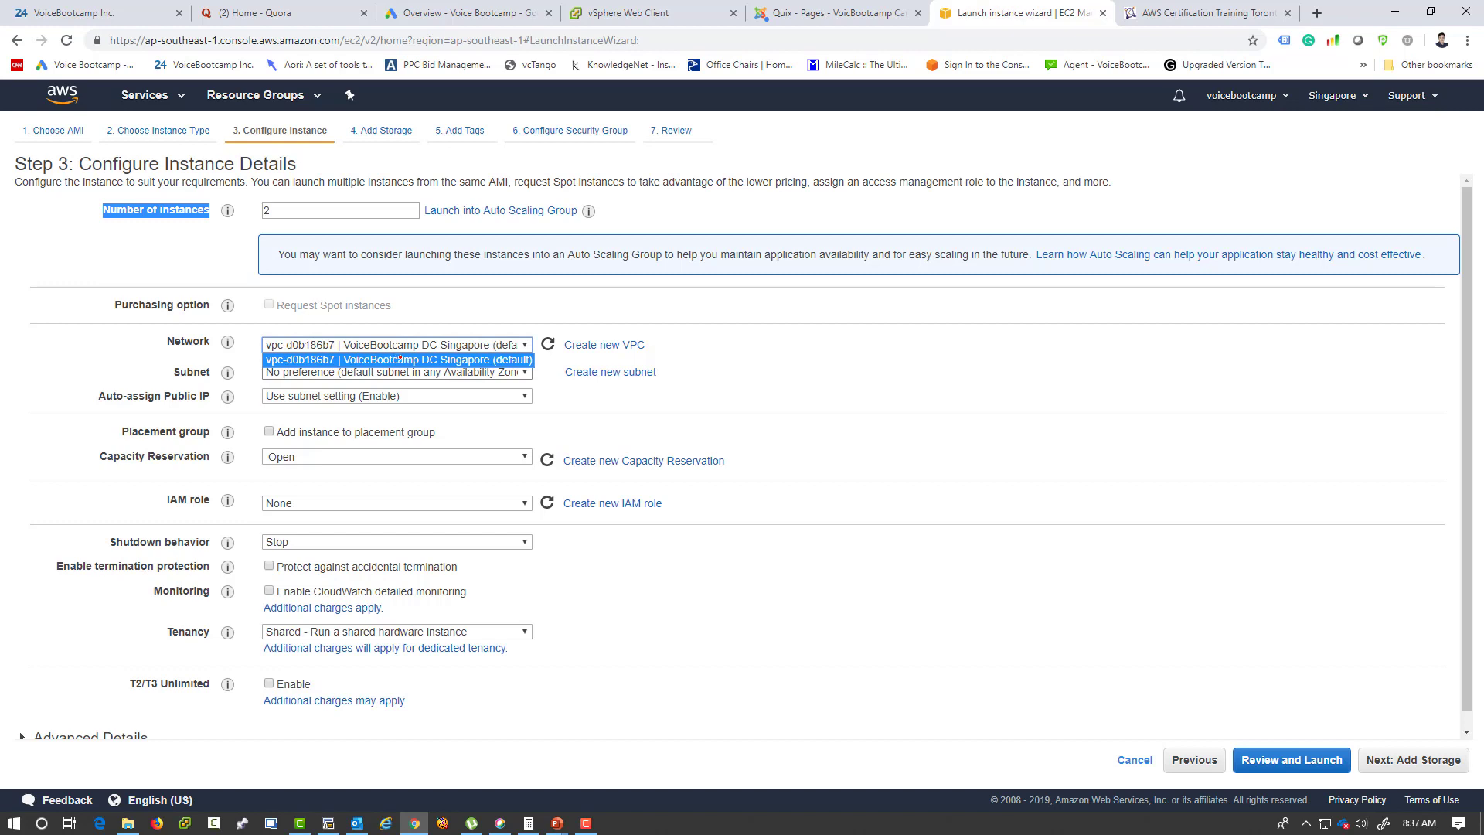
pyautogui.click(394, 359)
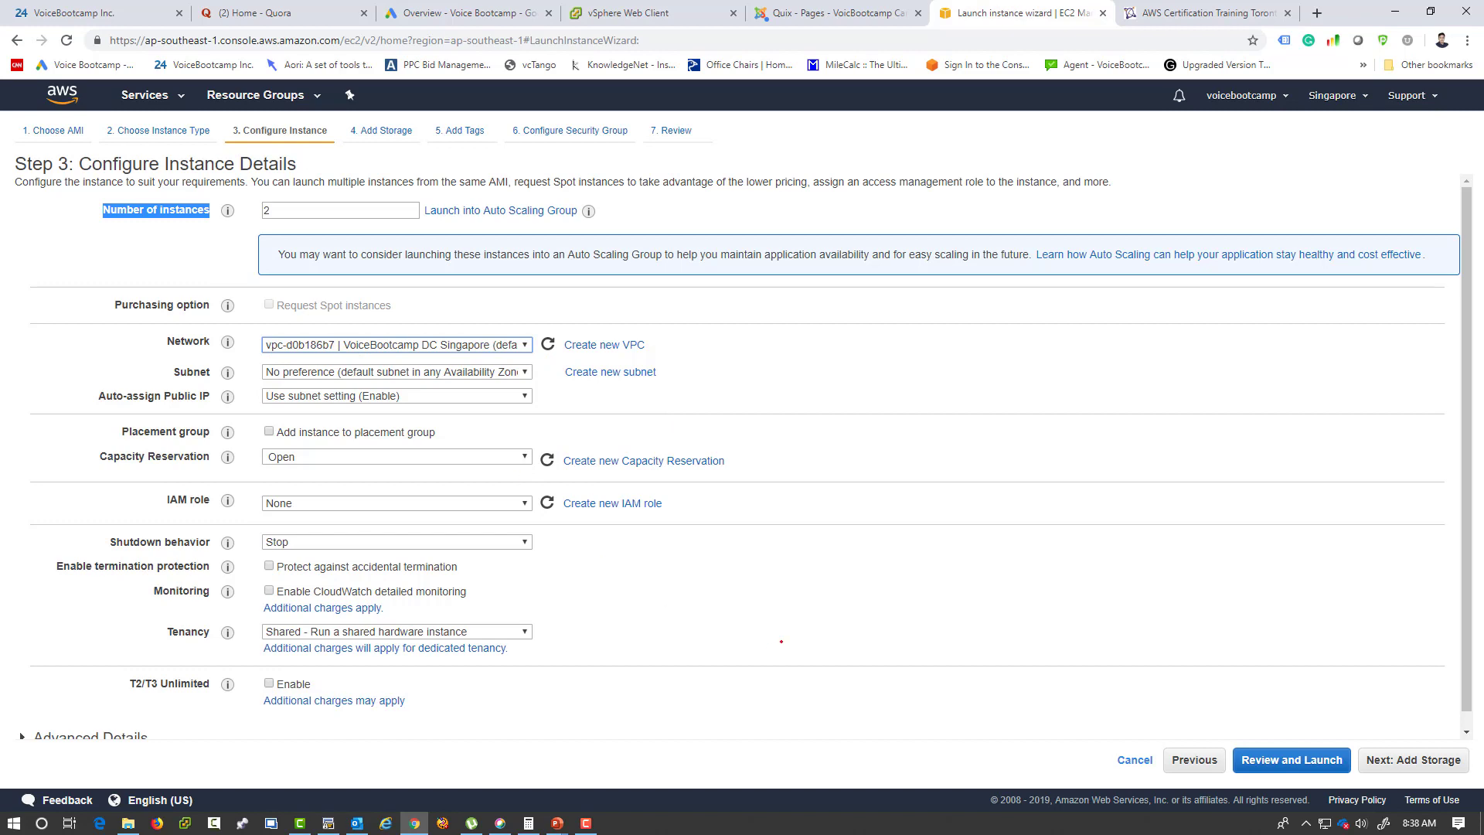
pyautogui.scroll(-1, 775, 636)
pyautogui.click(1413, 761)
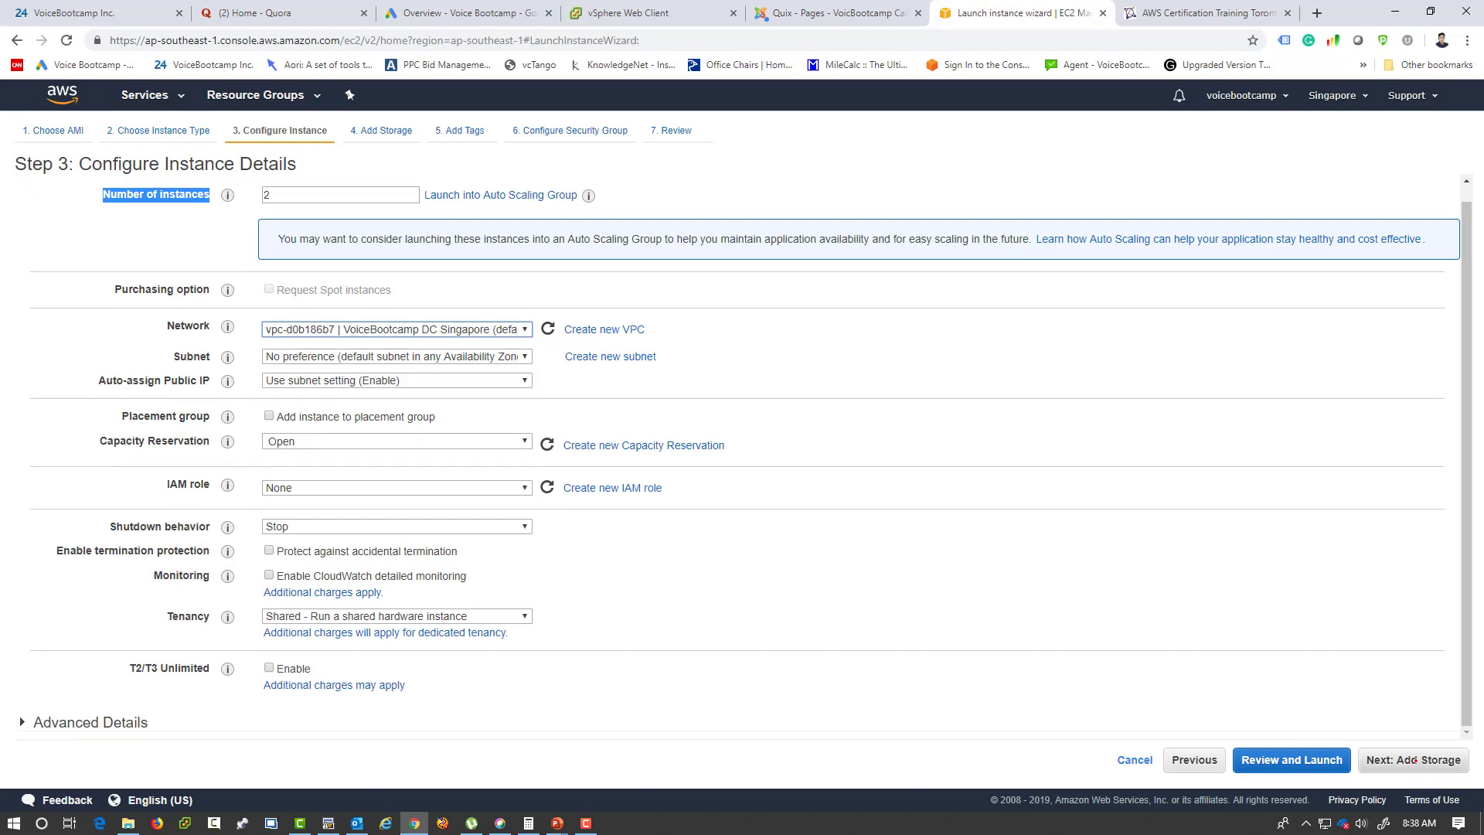
# - Set the root volume size to 20 GiB and continue to the tags
pyautogui.moveTo(428, 308); pyautogui.dragTo(379, 303)
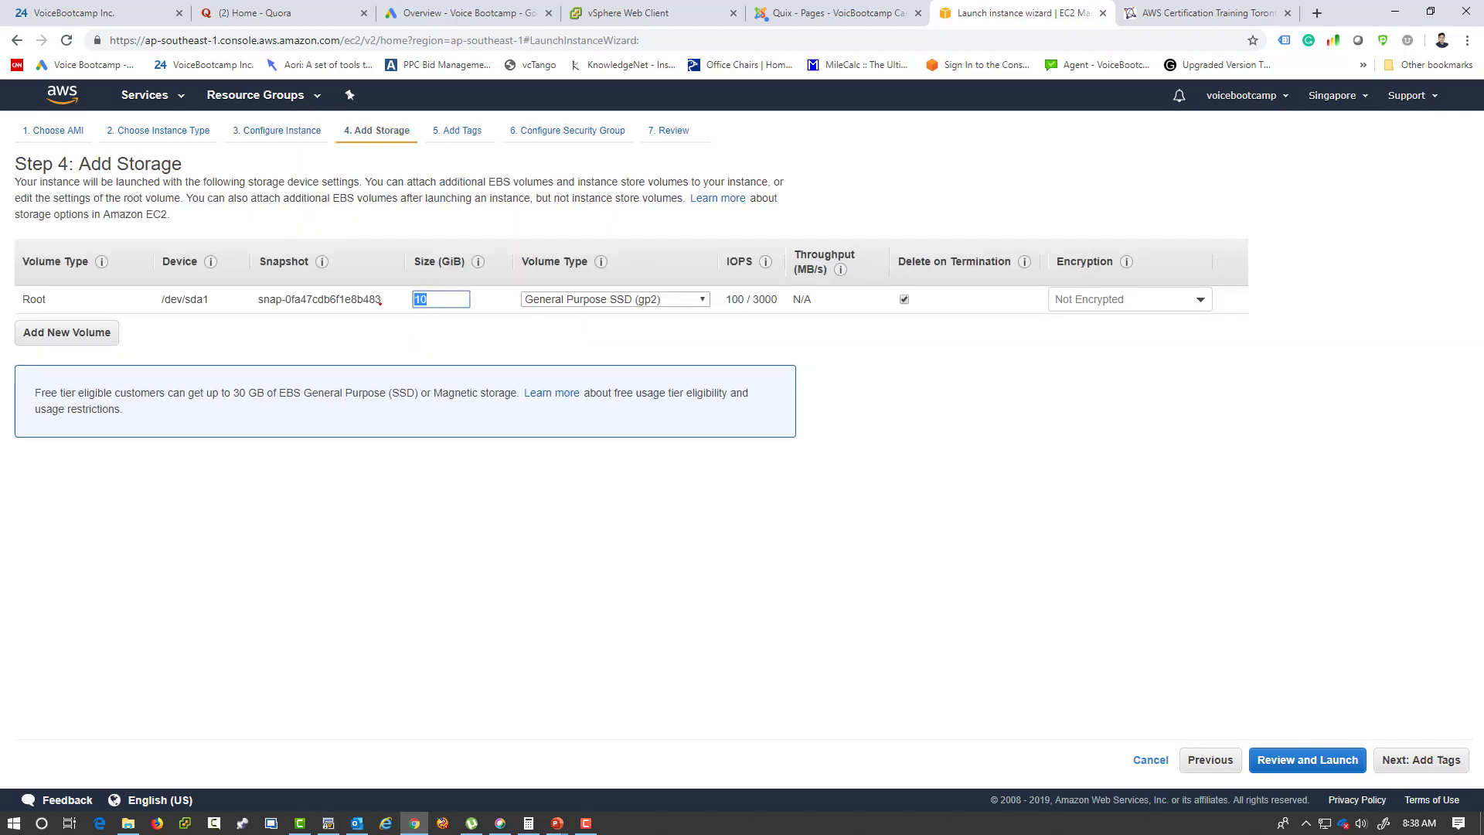
pyautogui.write('2')
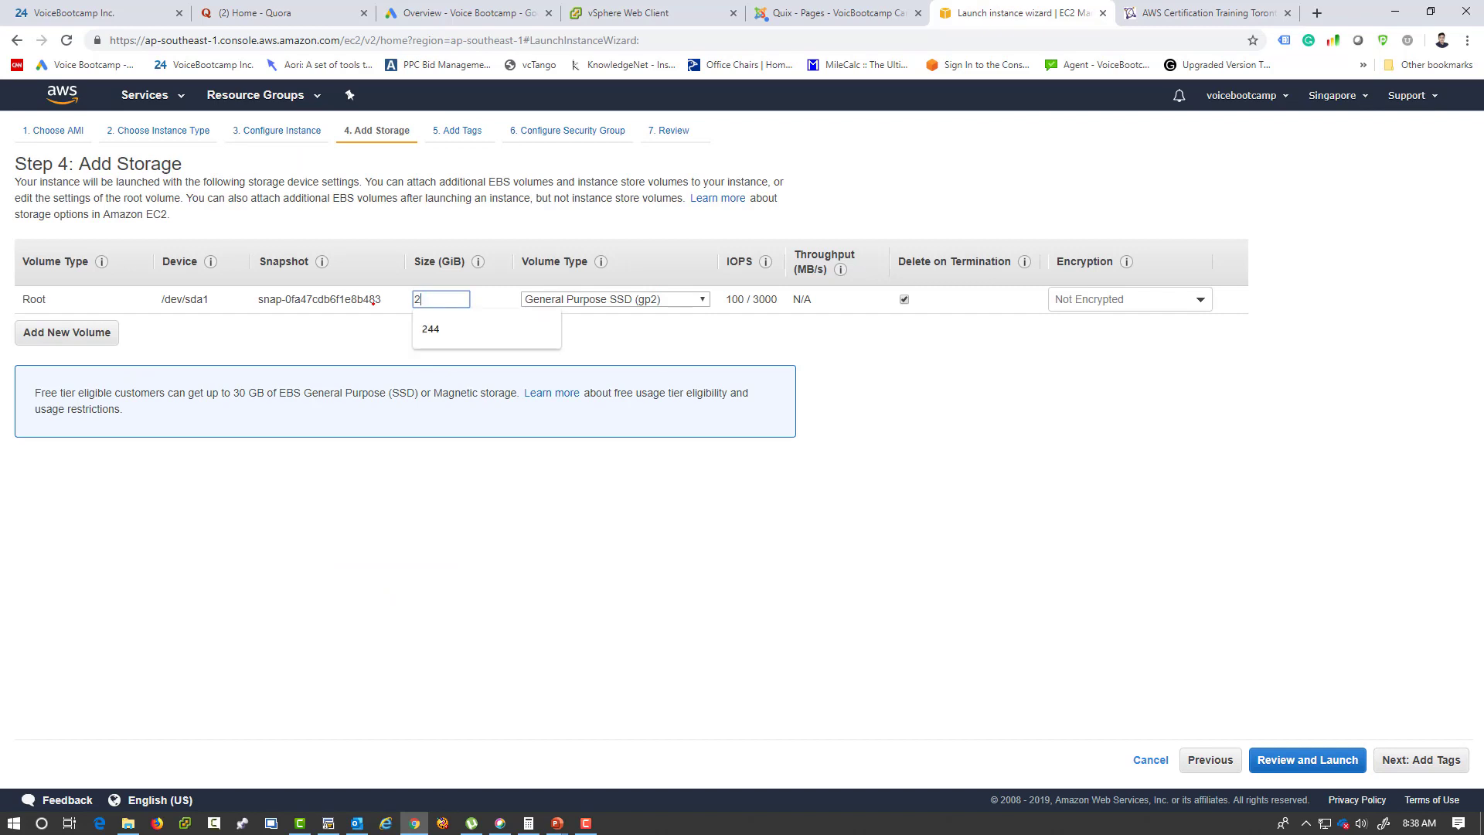
pyautogui.write('0')
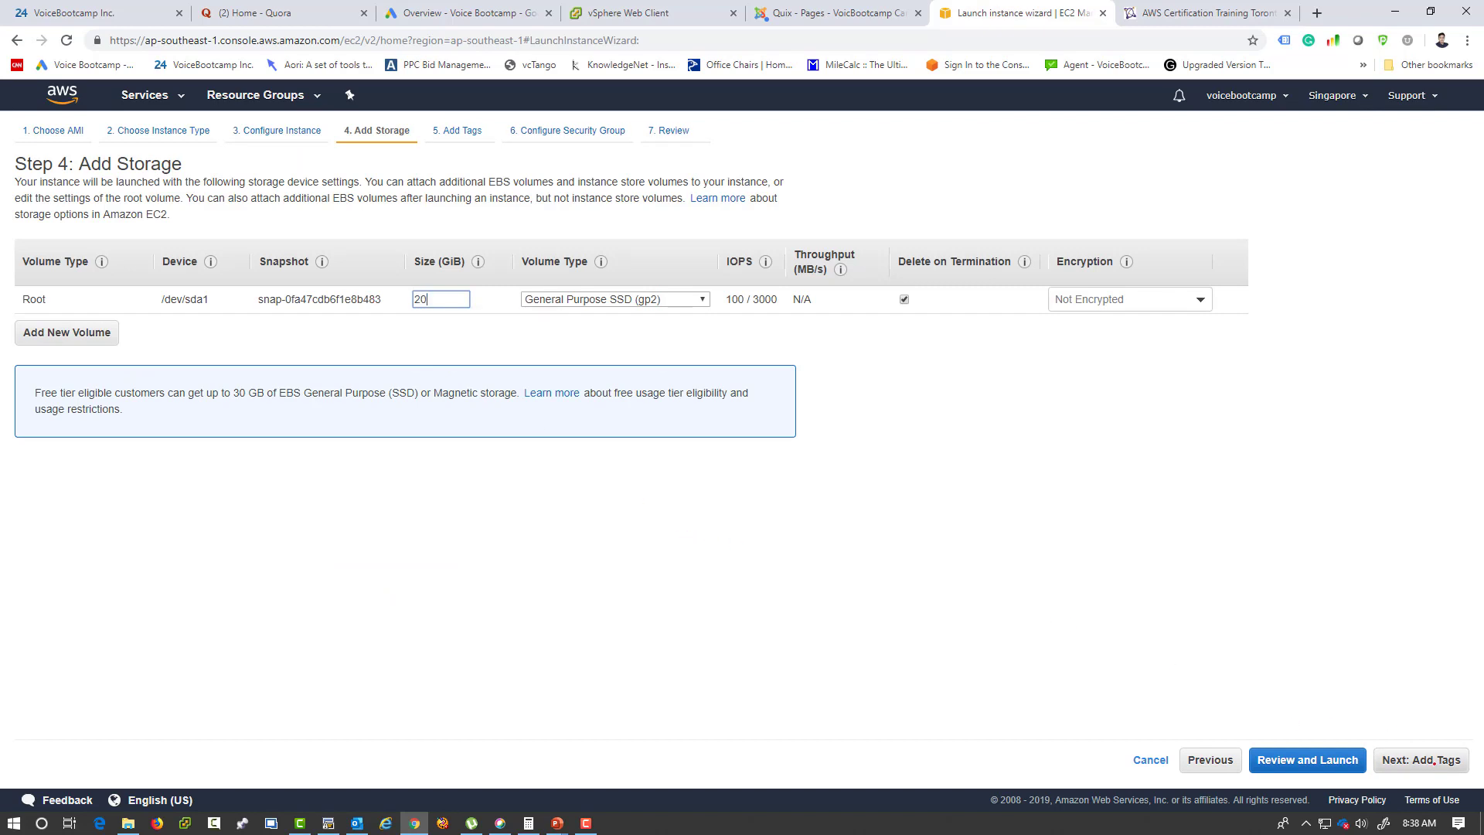
pyautogui.click(1420, 760)
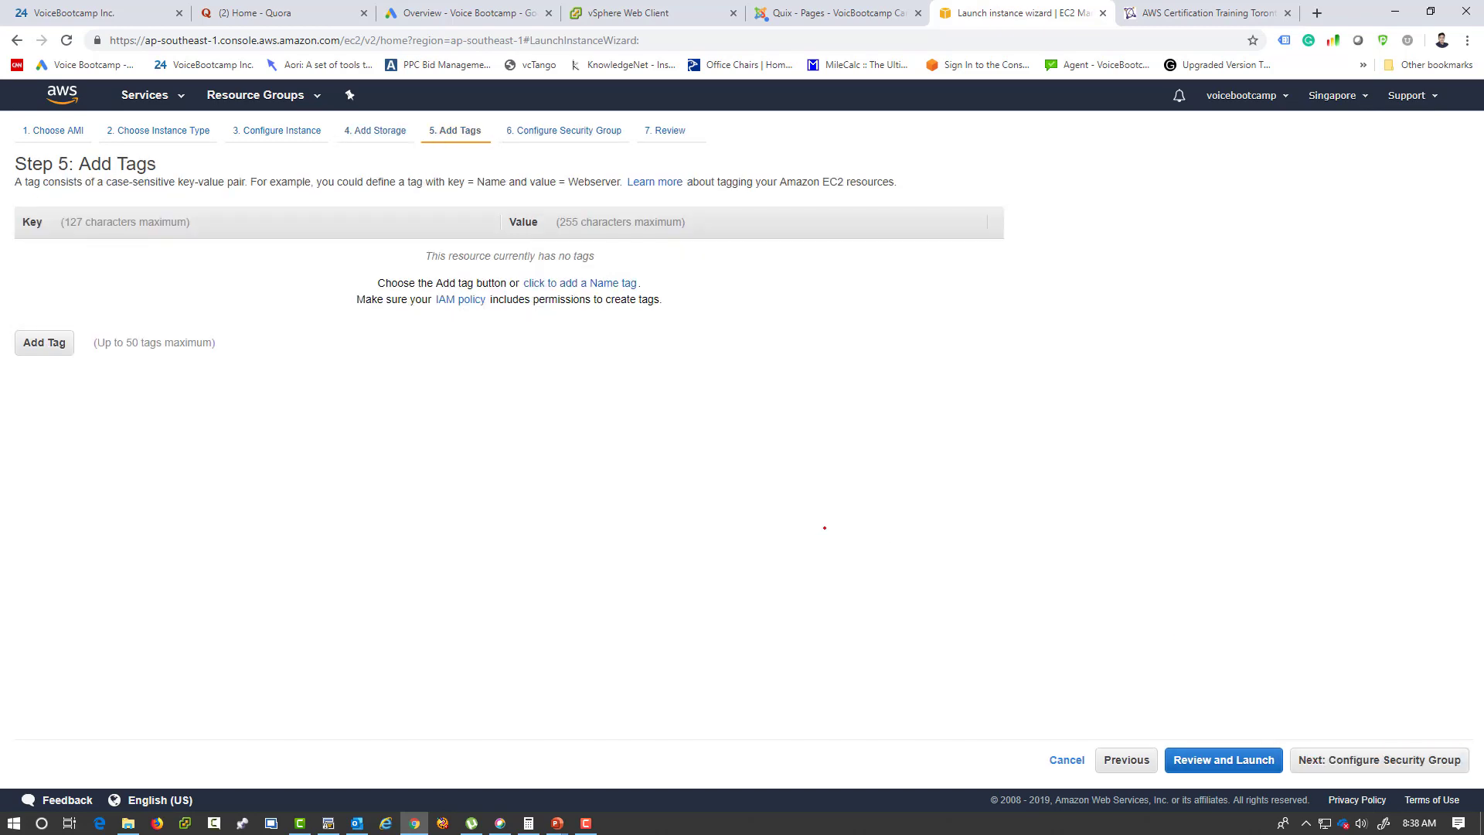
# - Skip adding tags, accept the suggested new security group with its SSH, HTTP and HTTPS rules, and review the launch summary
pyautogui.click(1378, 760)
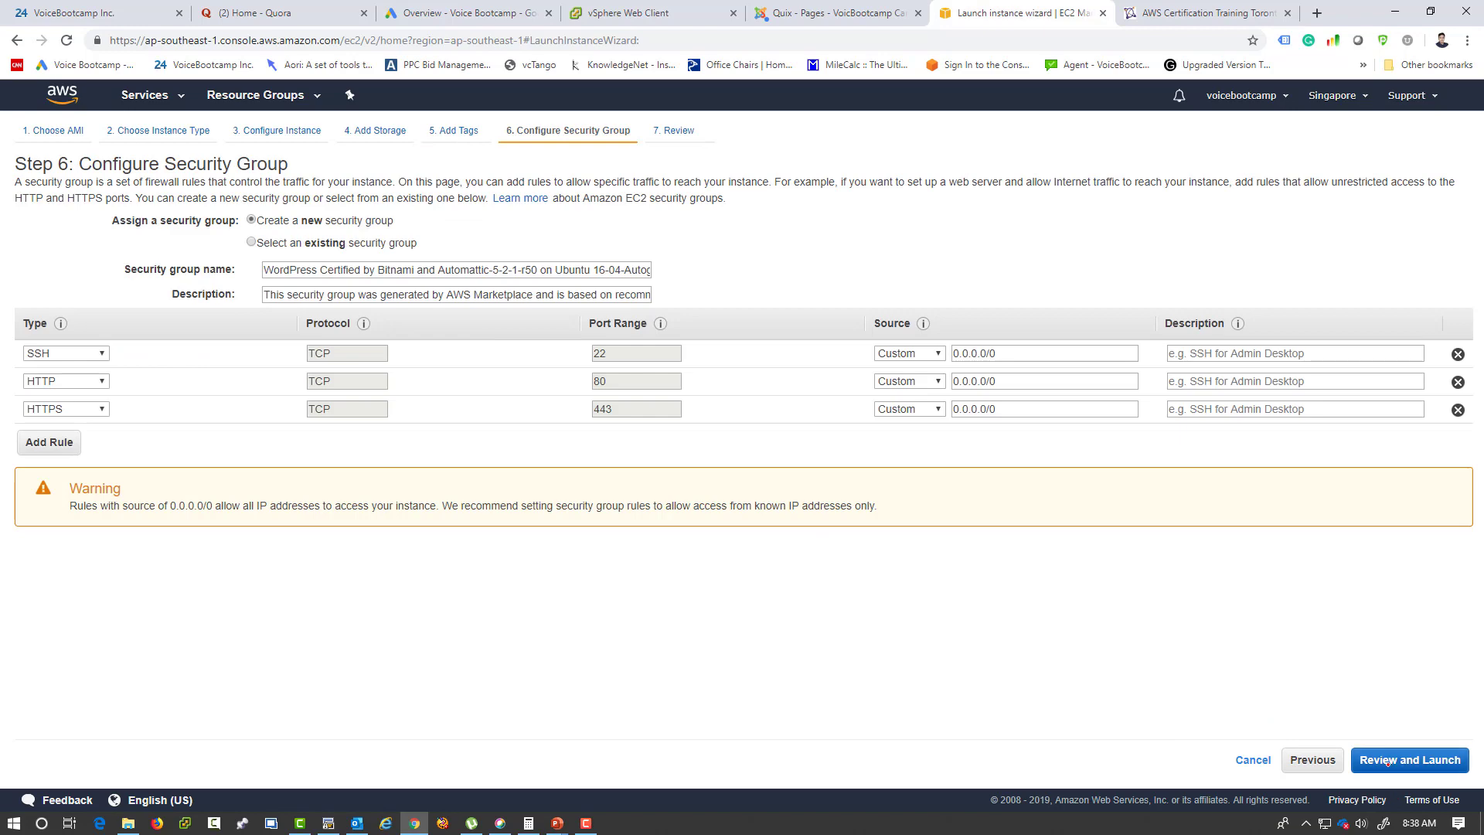
pyautogui.click(1387, 760)
pyautogui.scroll(-1, 951, 630)
pyautogui.scroll(-2, 951, 630)
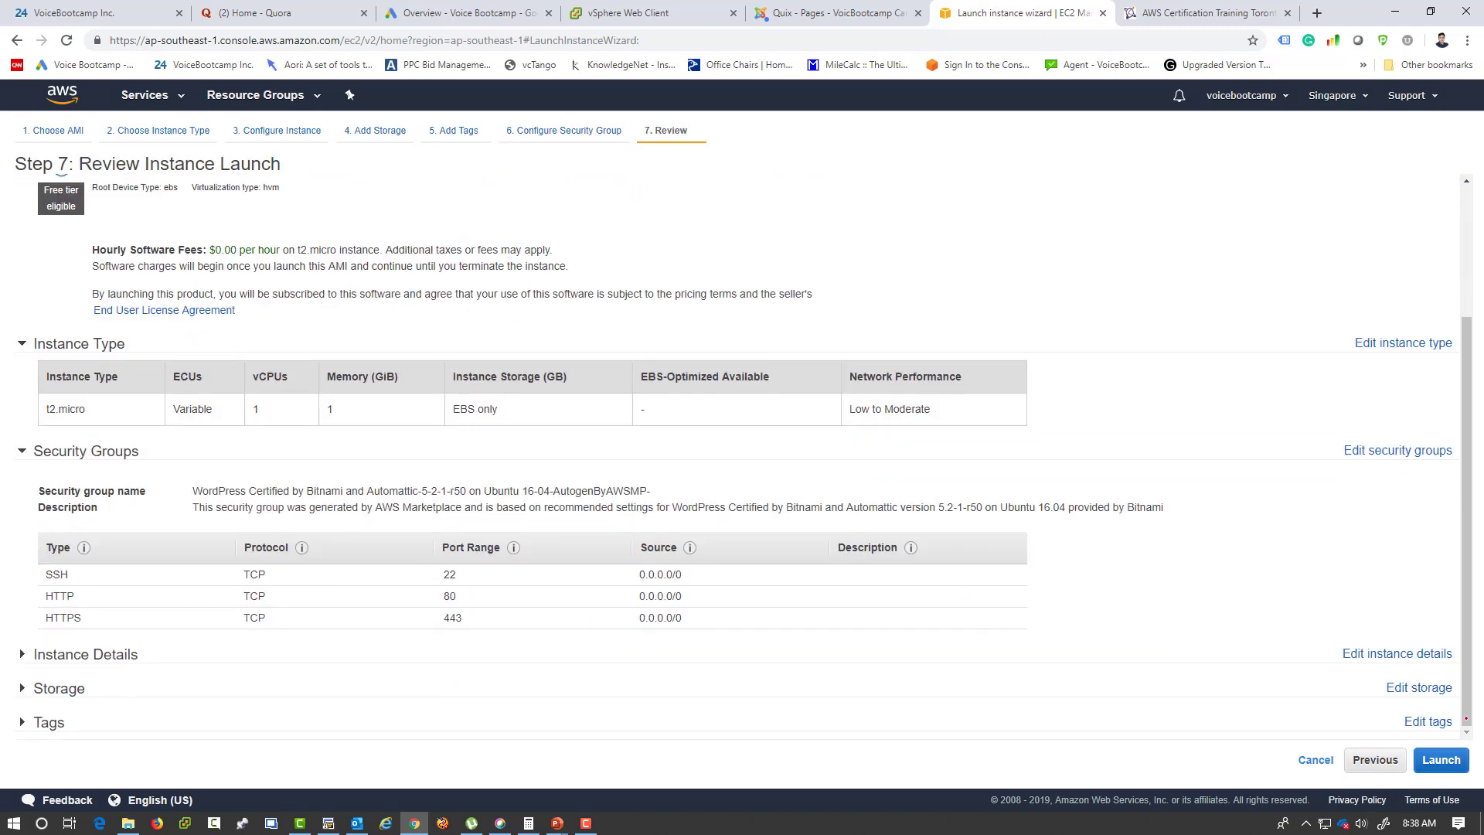
# - Create a new key pair named AWSSeminar, save its private key file to the Desktop, and launch the instances
pyautogui.click(1441, 760)
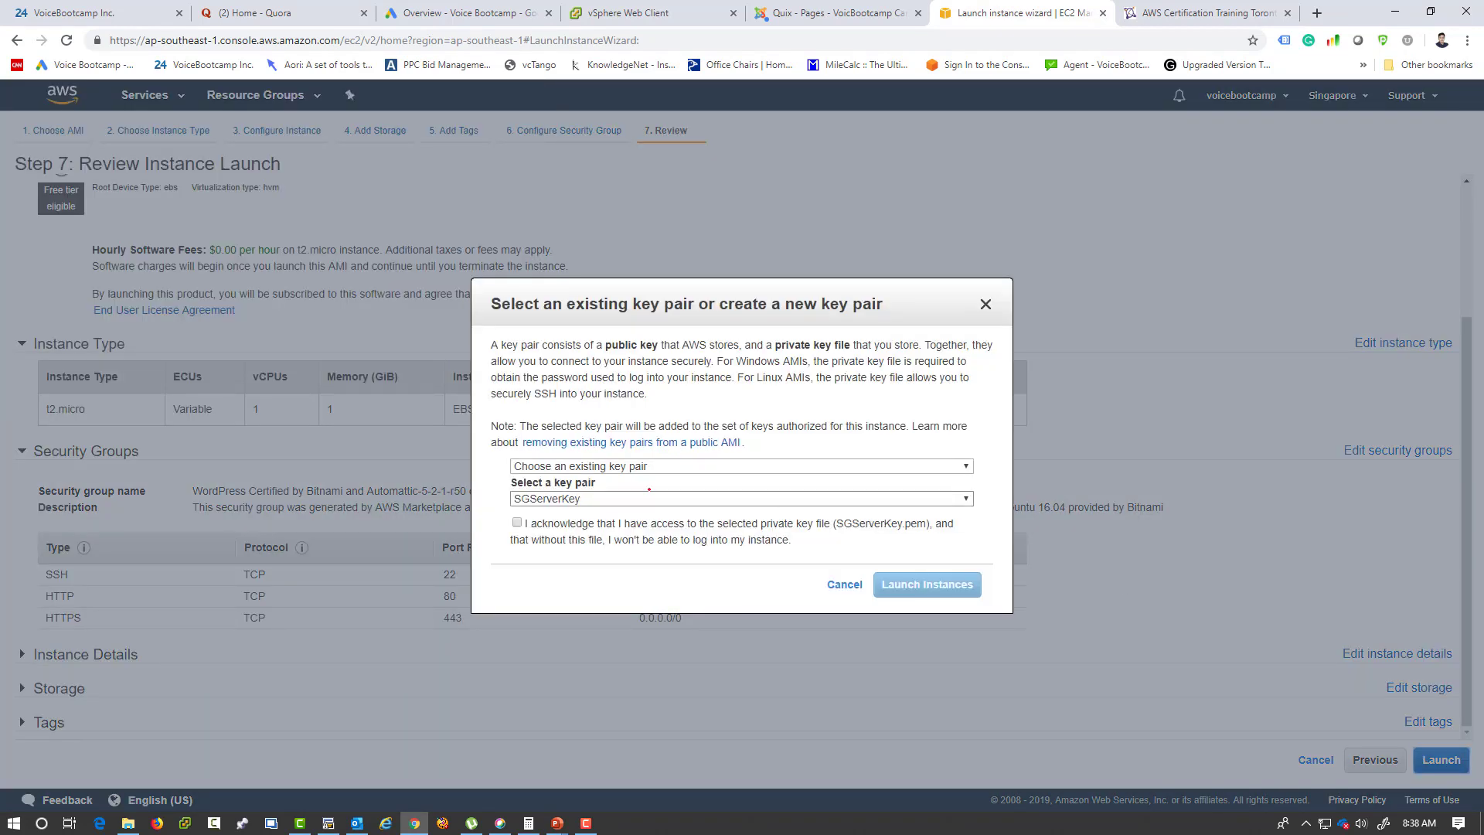
pyautogui.click(633, 495)
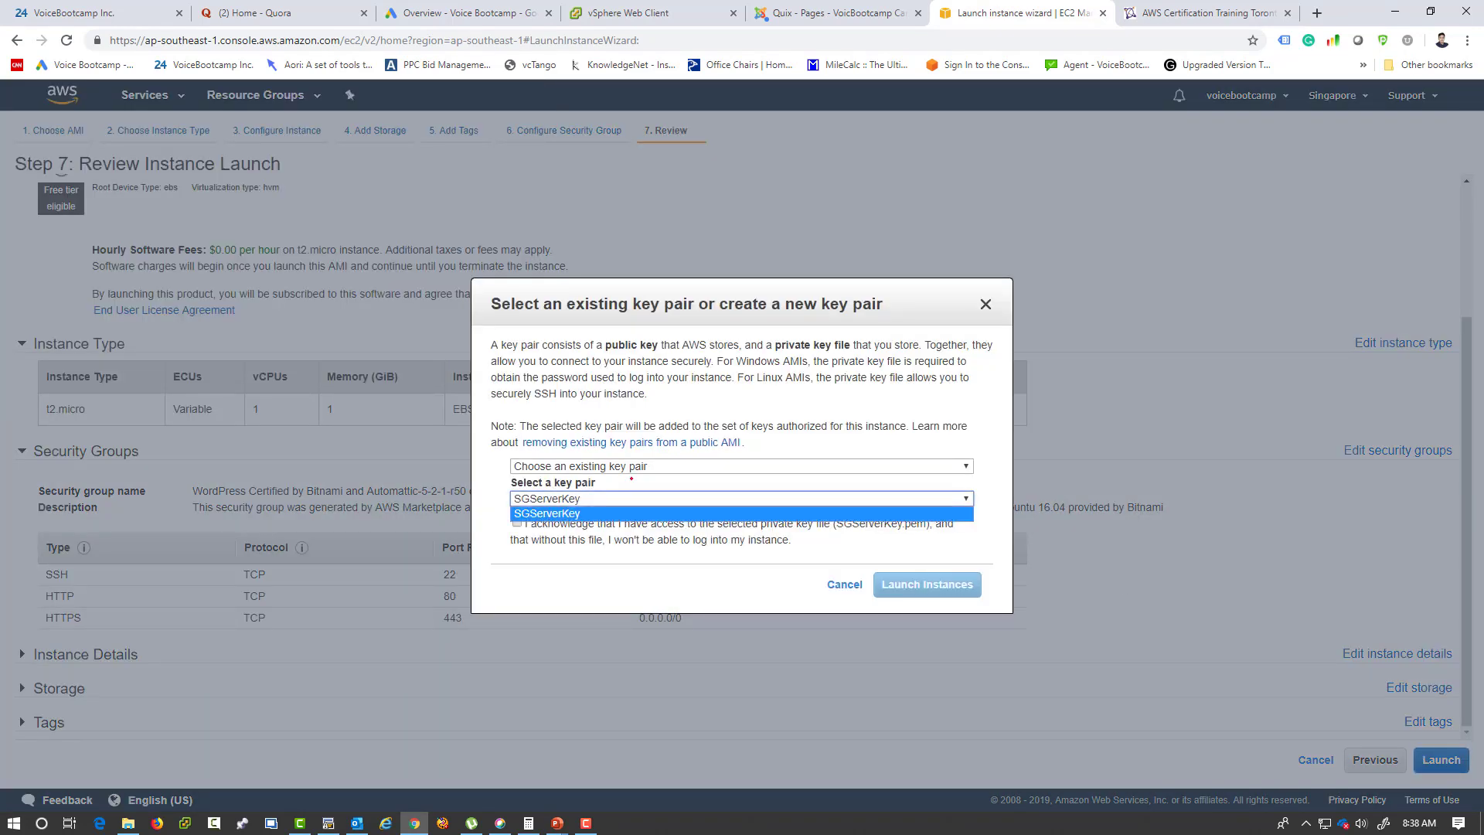
pyautogui.click(632, 466)
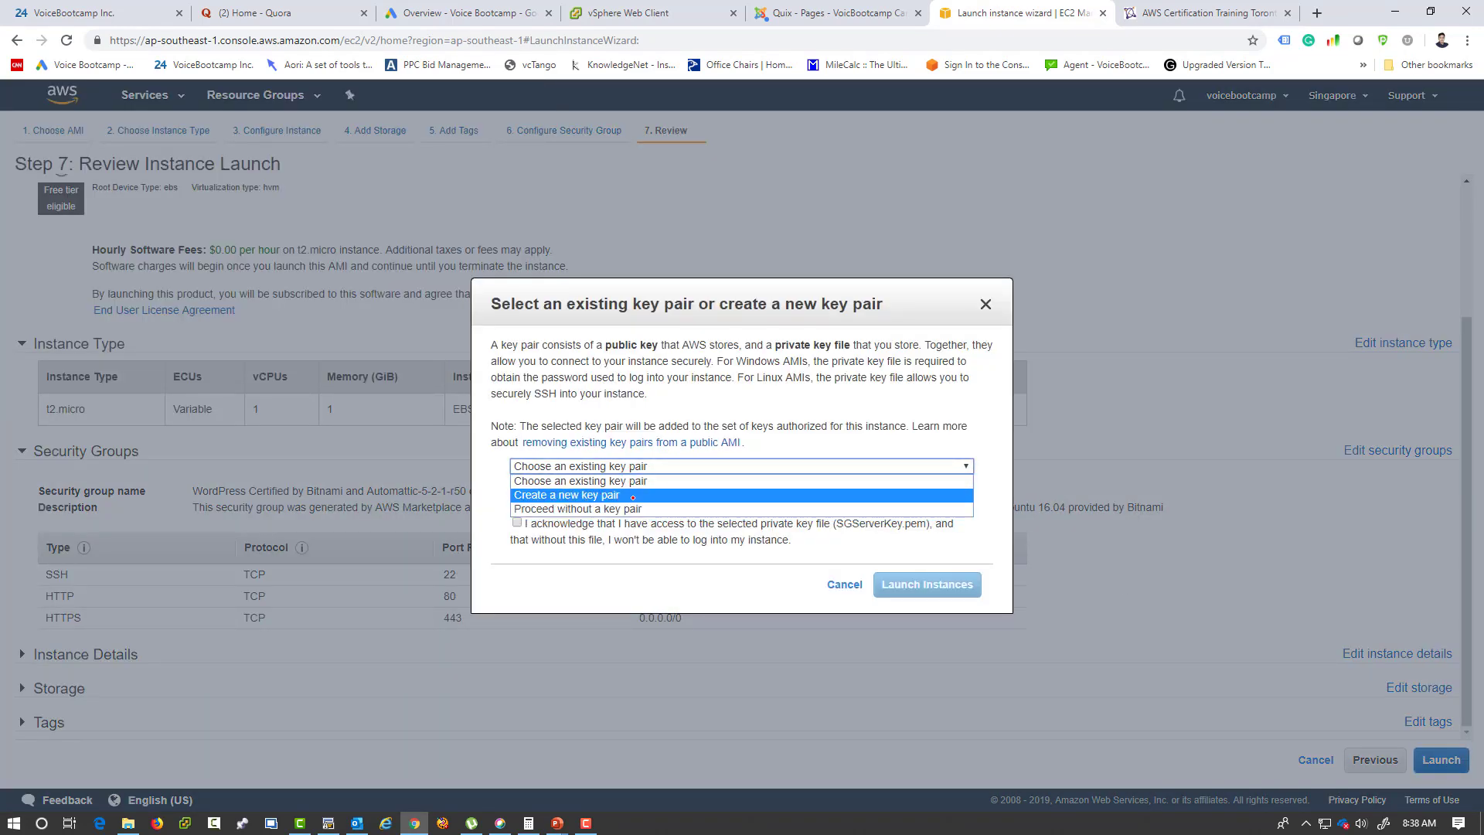
pyautogui.click(615, 495)
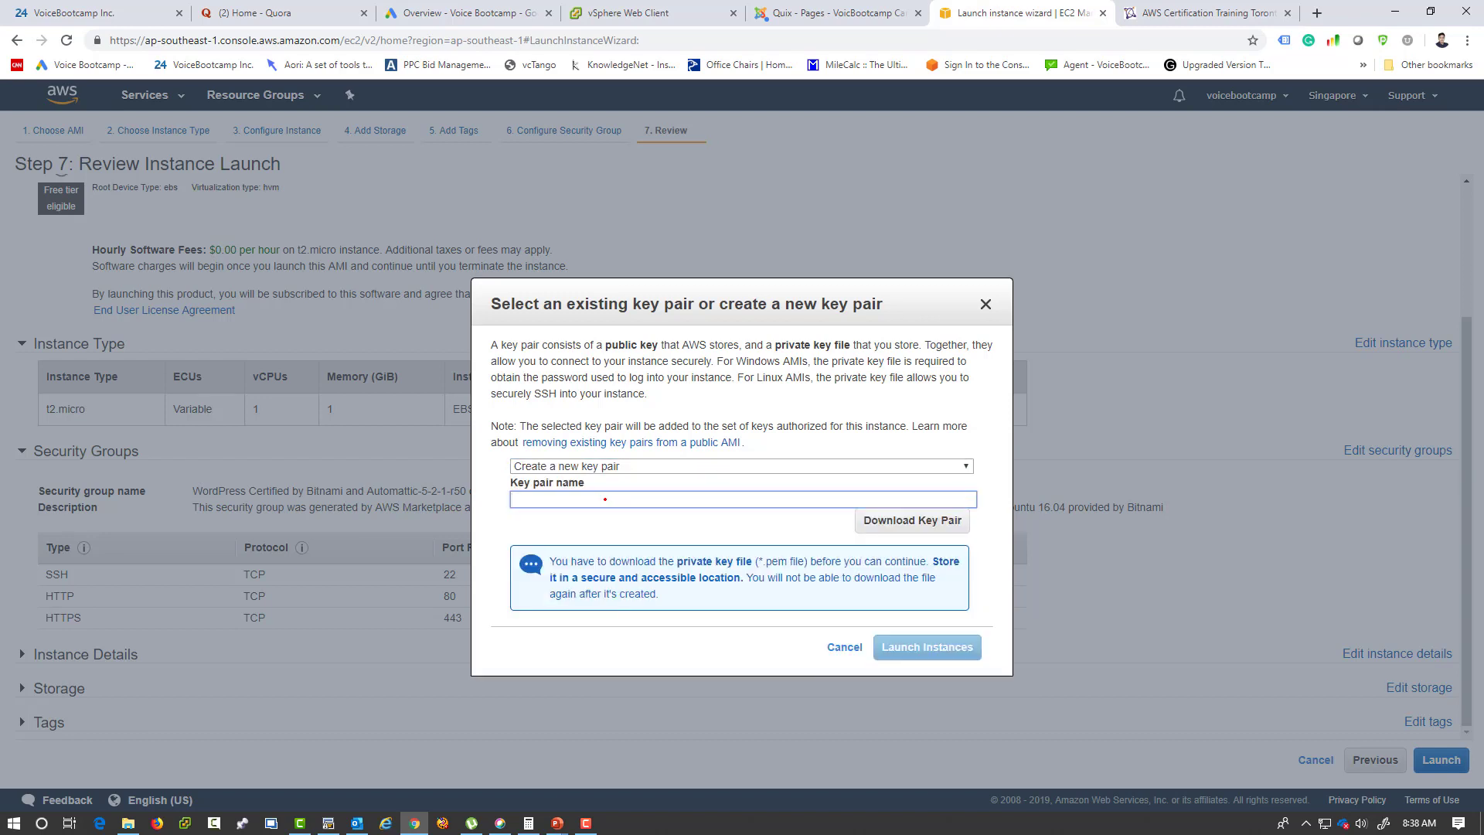
pyautogui.write('AWSSeminar')
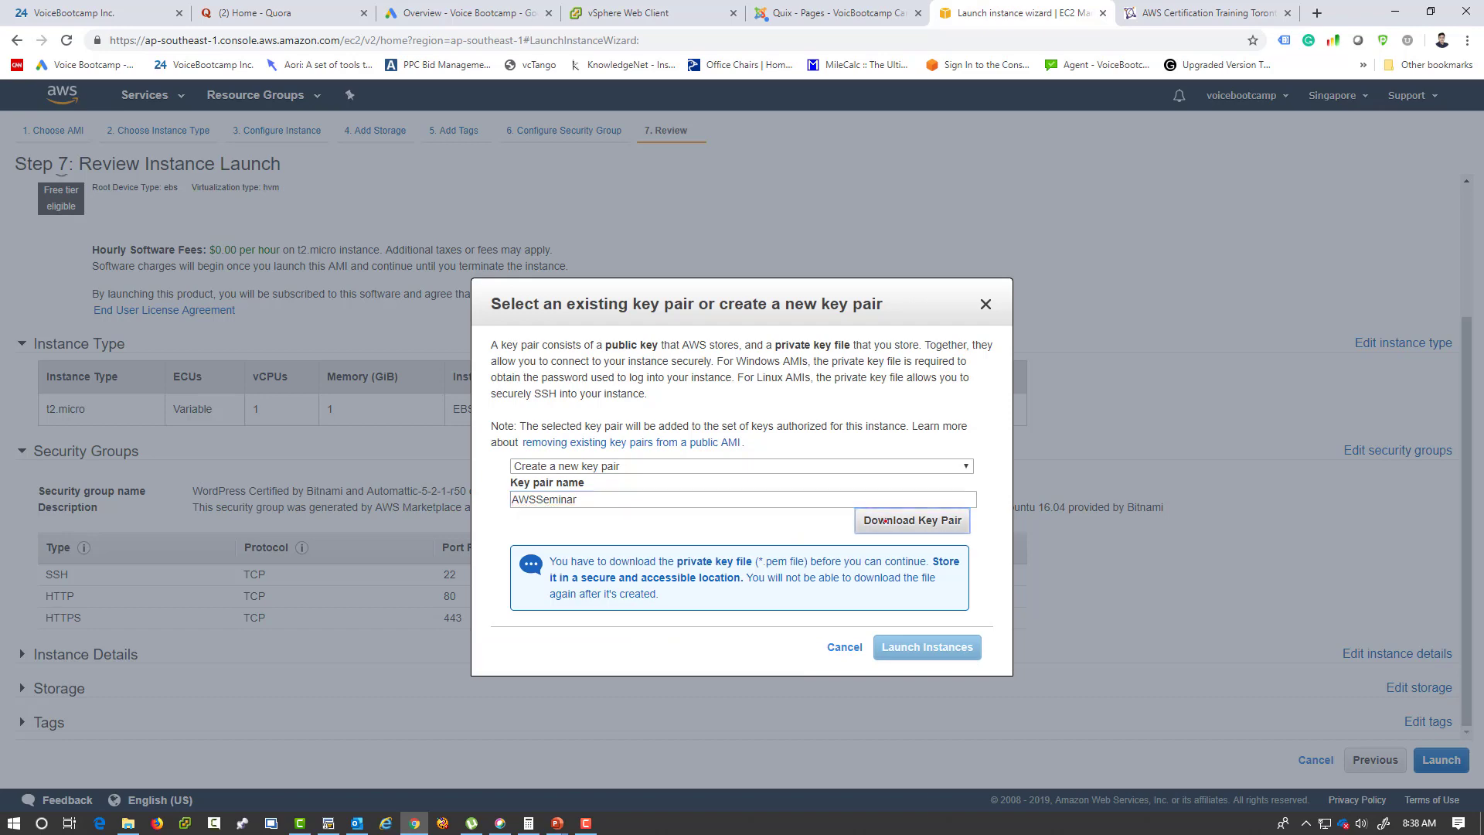
pyautogui.click(844, 521)
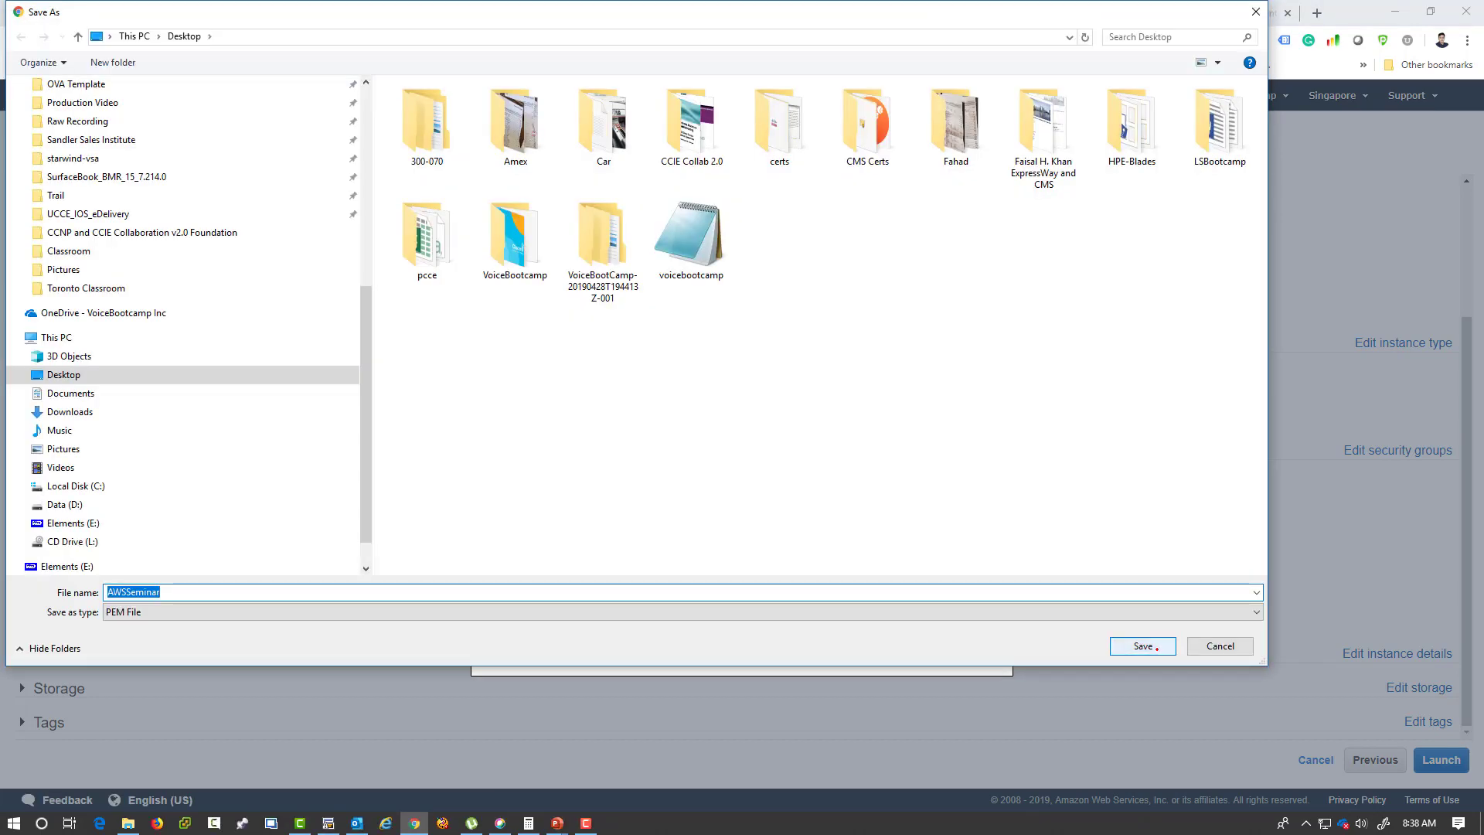
pyautogui.click(1142, 646)
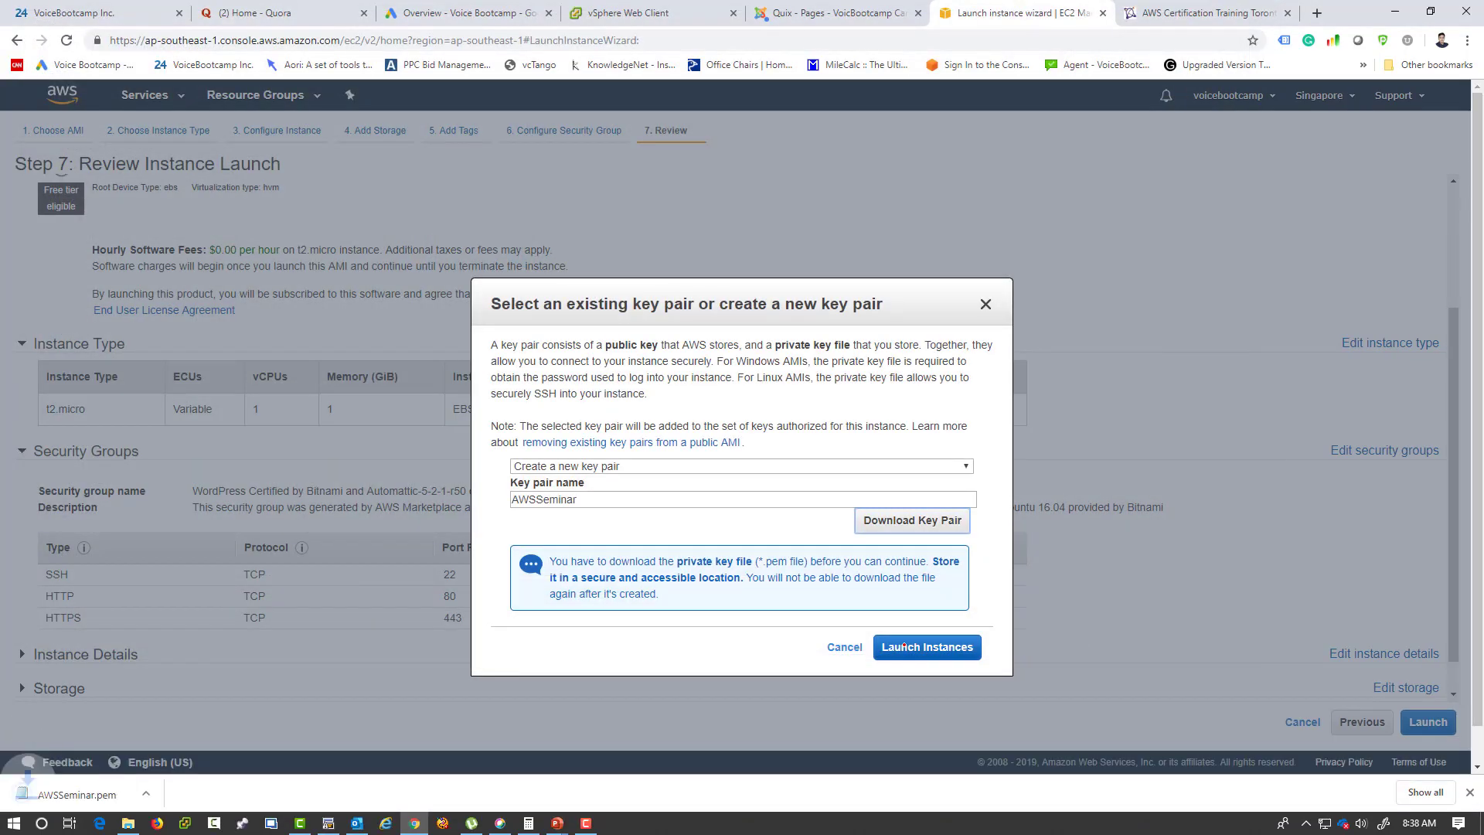
pyautogui.click(903, 645)
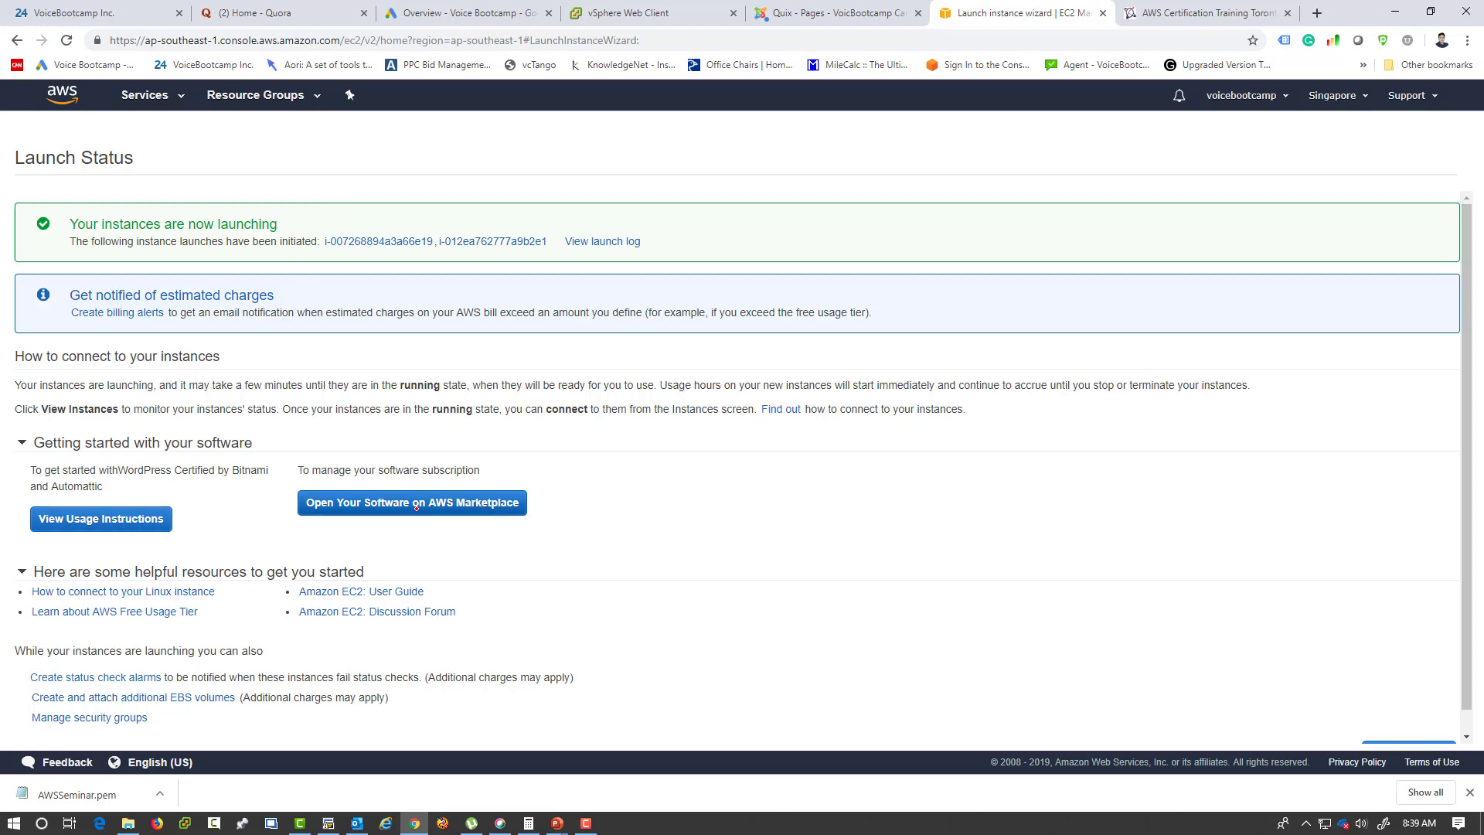
# - Return to the EC2 dashboard and open the list of running instances
pyautogui.click(147, 95)
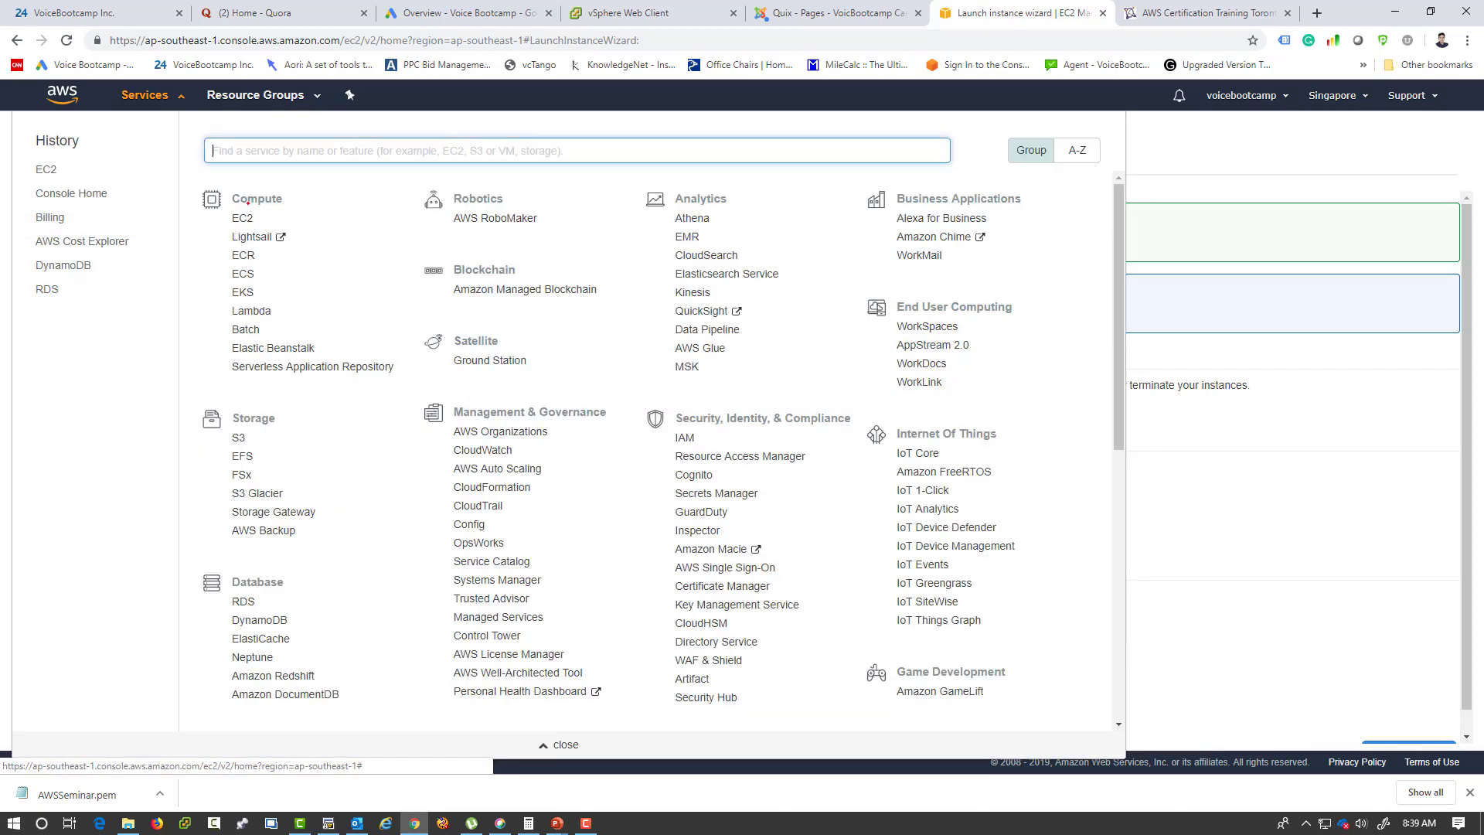
pyautogui.click(243, 218)
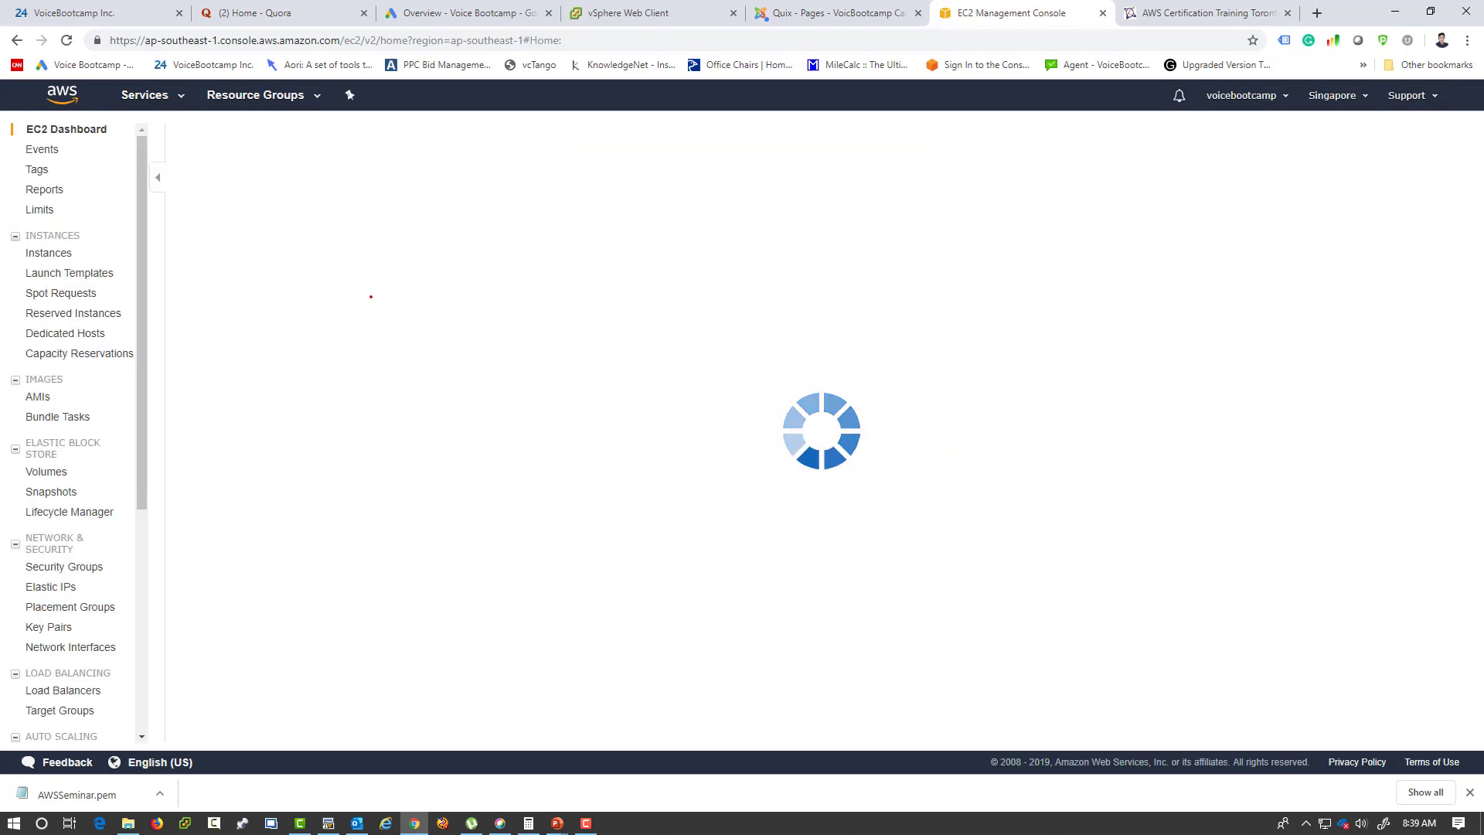
pyautogui.click(295, 182)
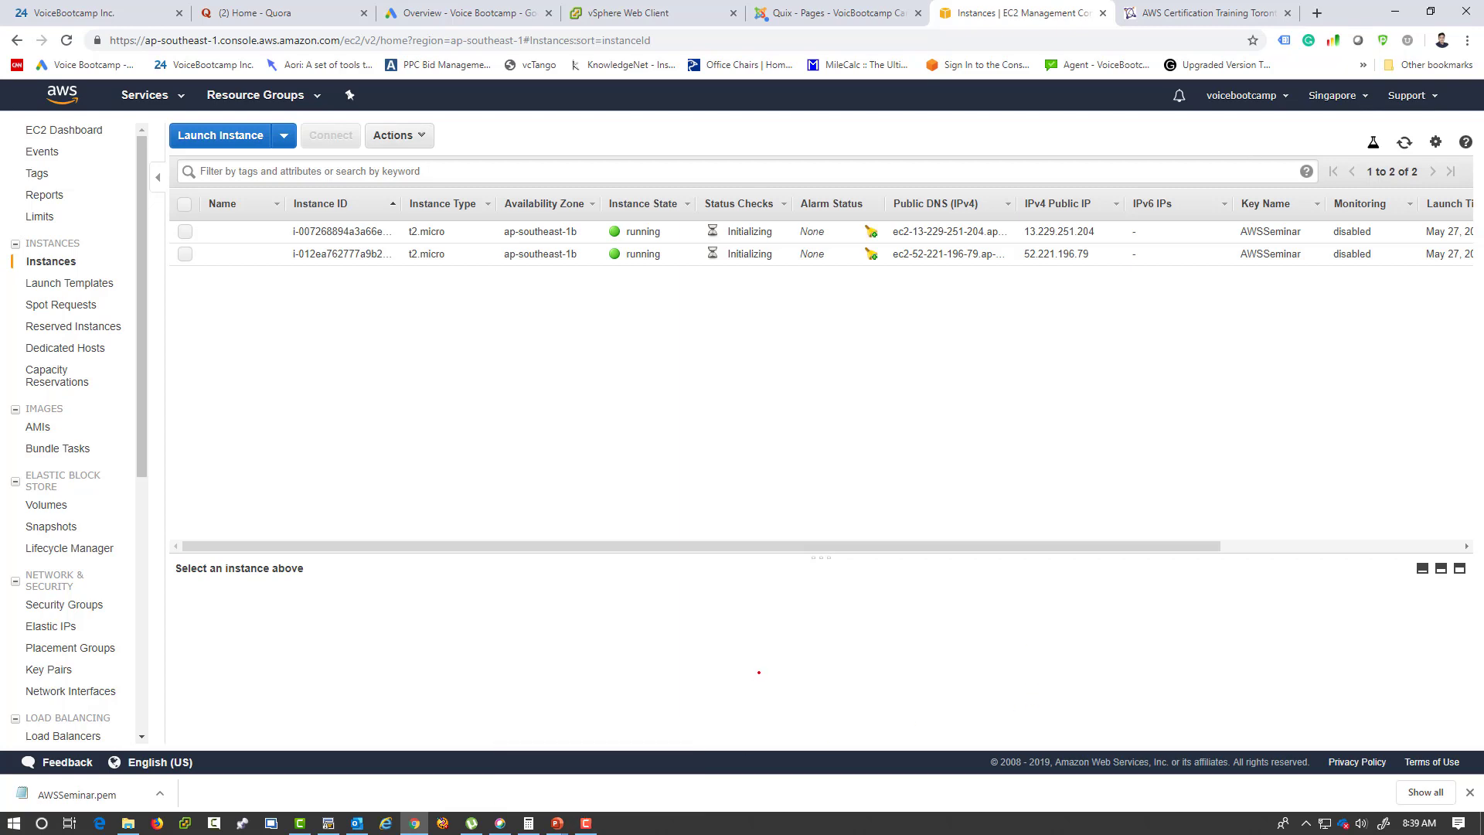
# - Select the first instance, enlarge its details pane, and highlight its public DNS address
pyautogui.click(1397, 136)
pyautogui.click(716, 240)
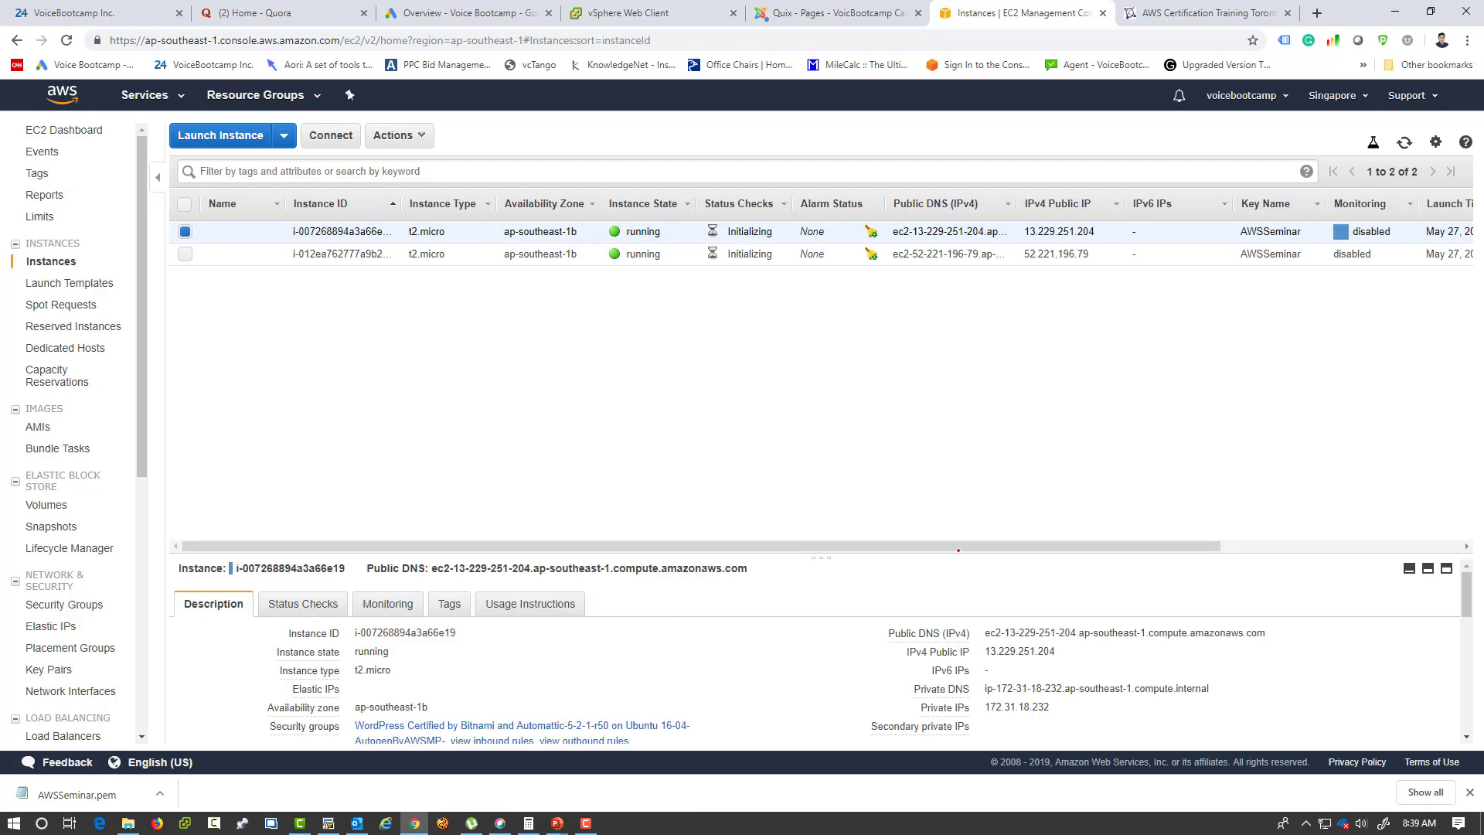
pyautogui.moveTo(810, 550); pyautogui.dragTo(810, 360)
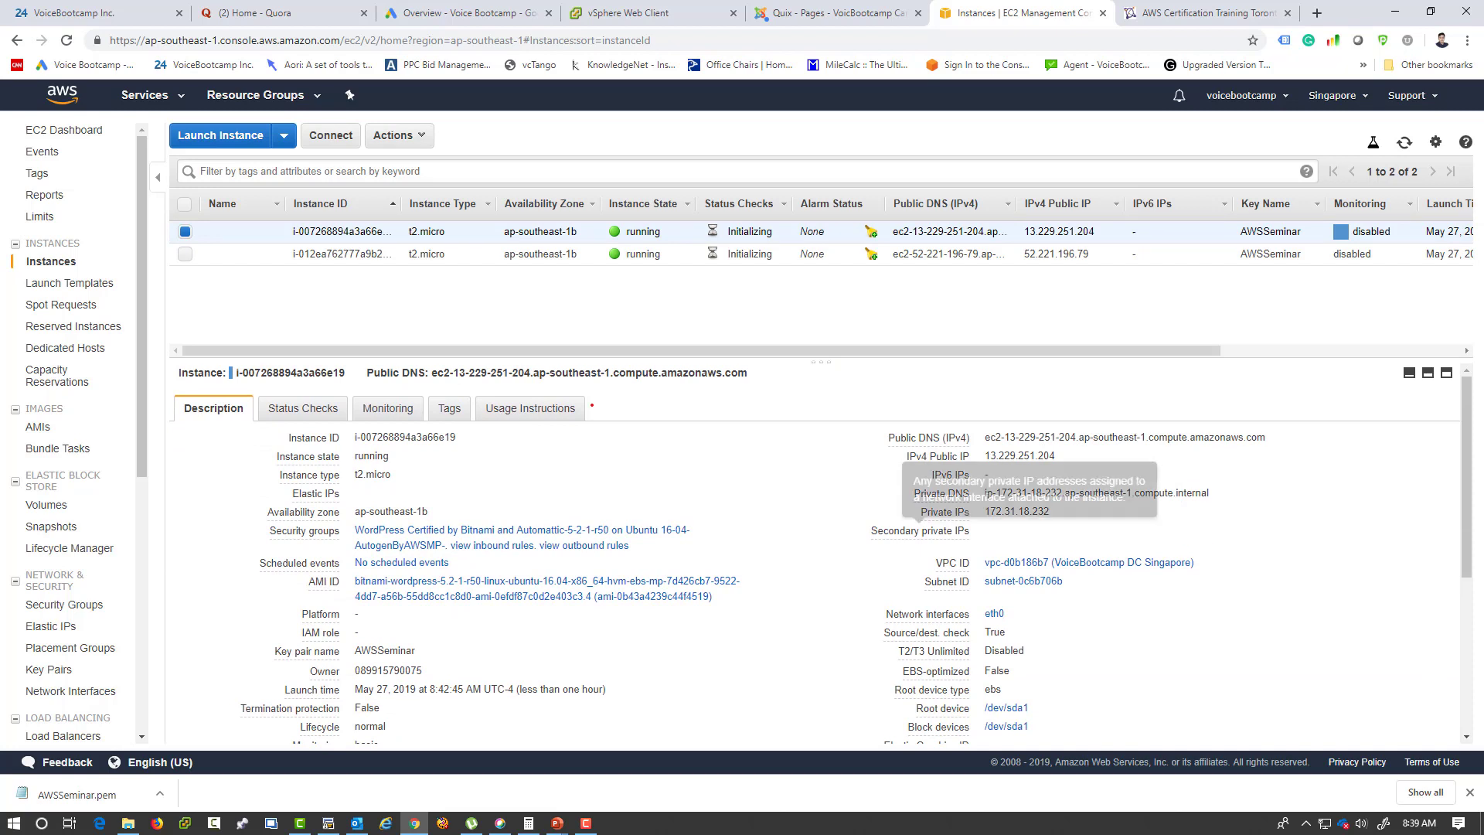
pyautogui.moveTo(986, 438); pyautogui.dragTo(1264, 439)
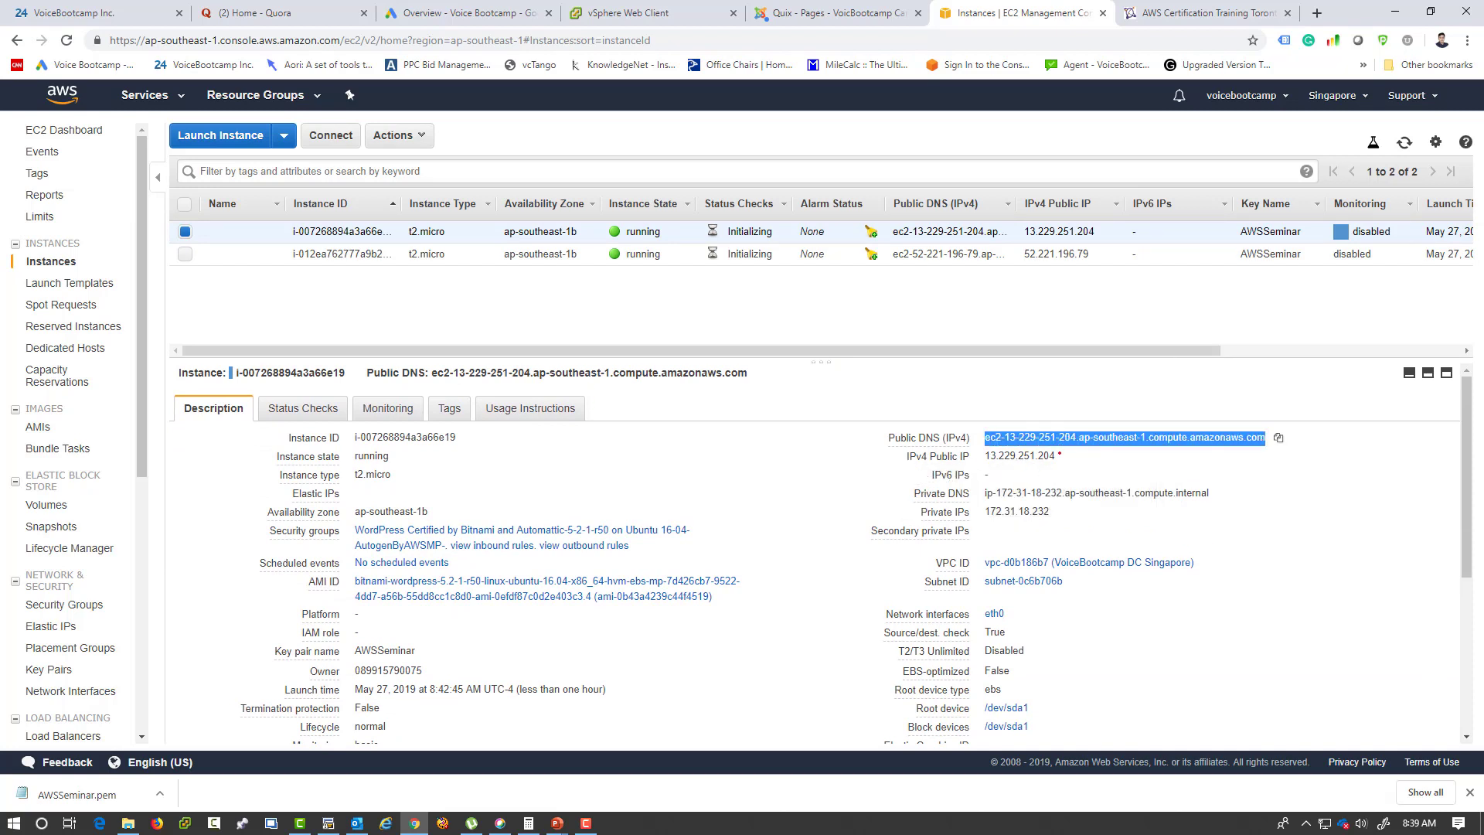
# - Highlight the first instance's public IPv4 address and its private DNS and IP addresses, and refresh the instance list
pyautogui.moveTo(1055, 456); pyautogui.dragTo(986, 456)
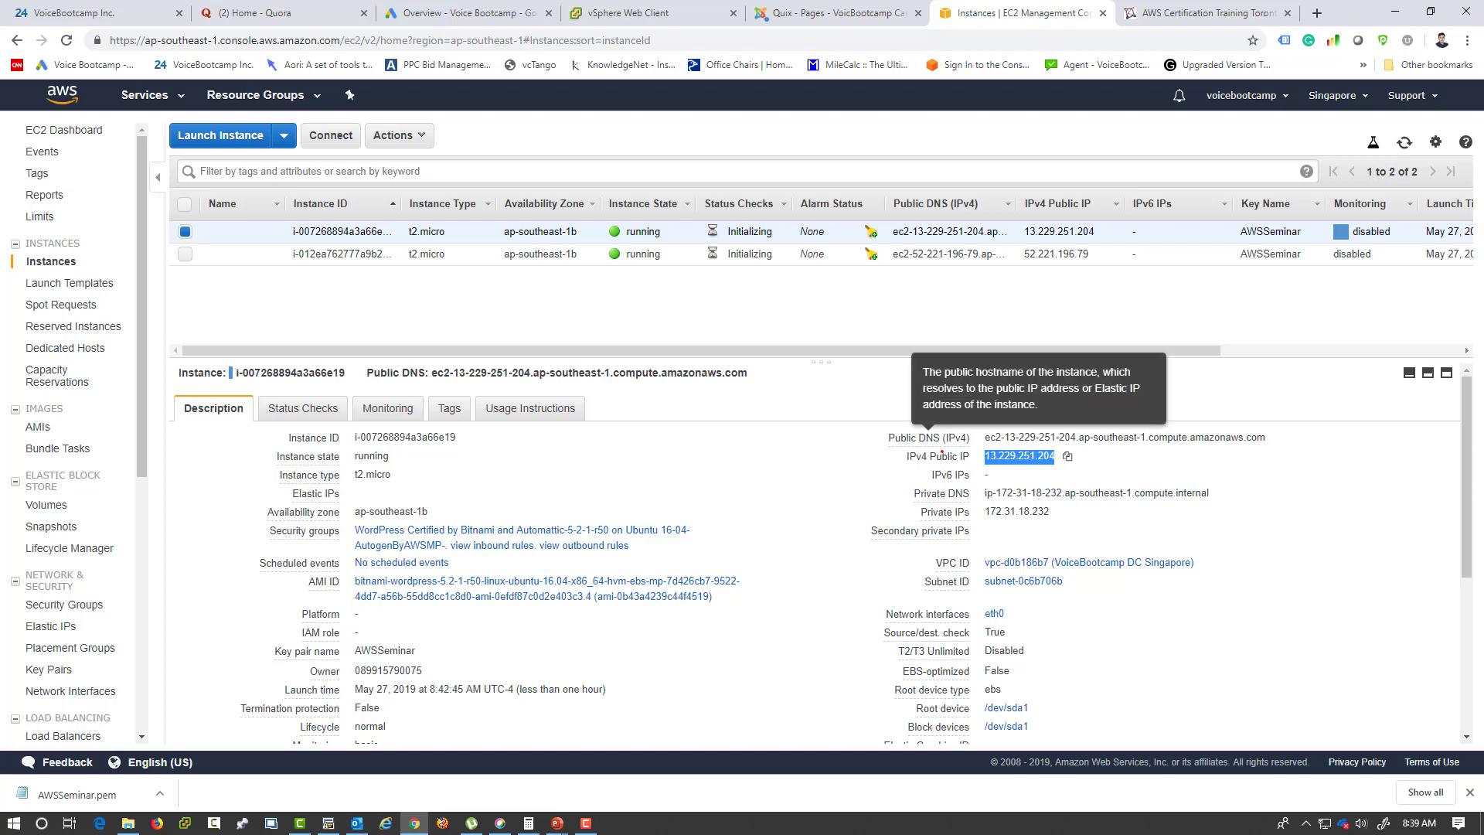
pyautogui.moveTo(921, 508); pyautogui.dragTo(913, 490)
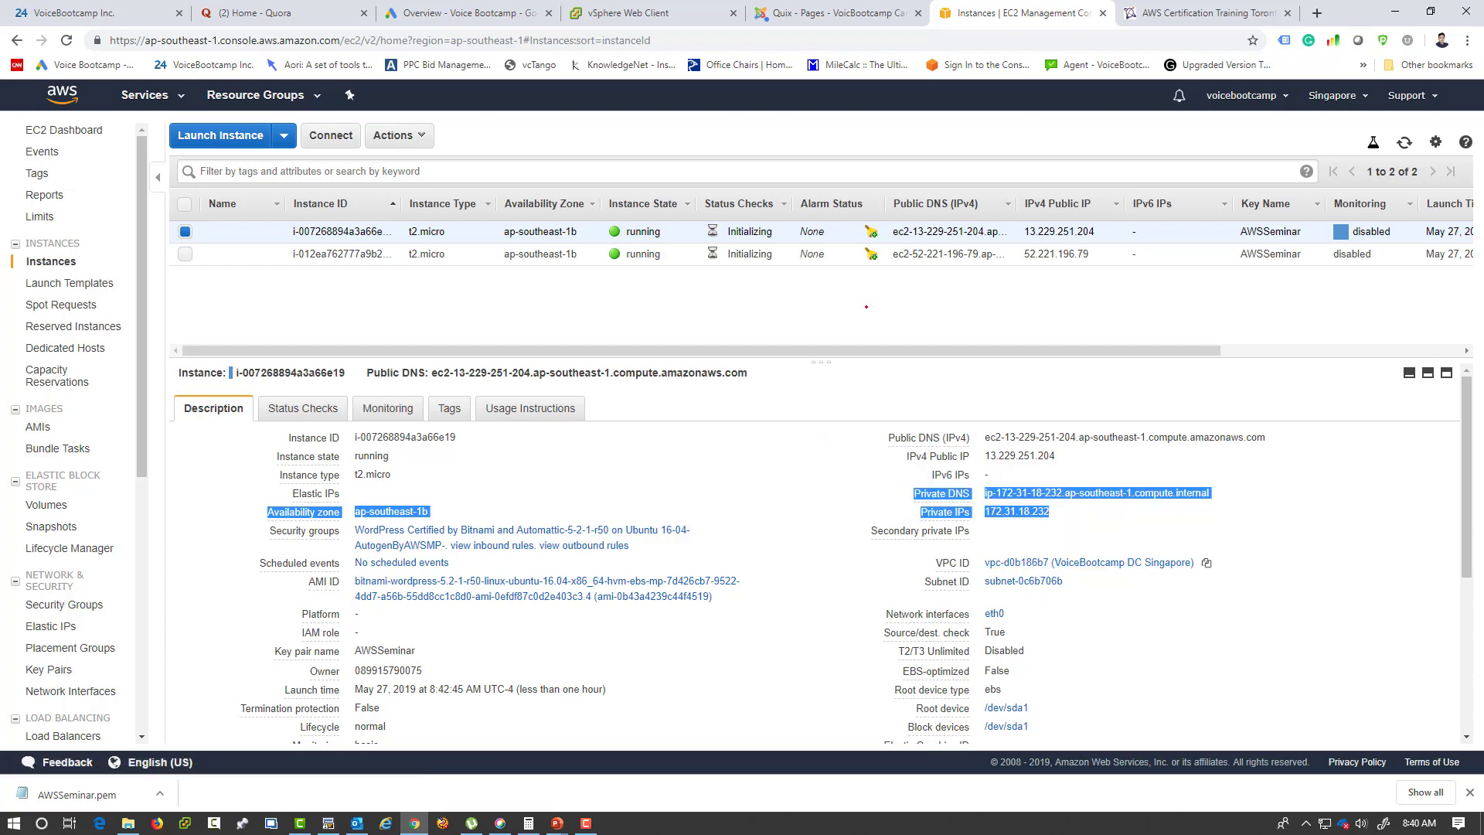
pyautogui.click(1404, 142)
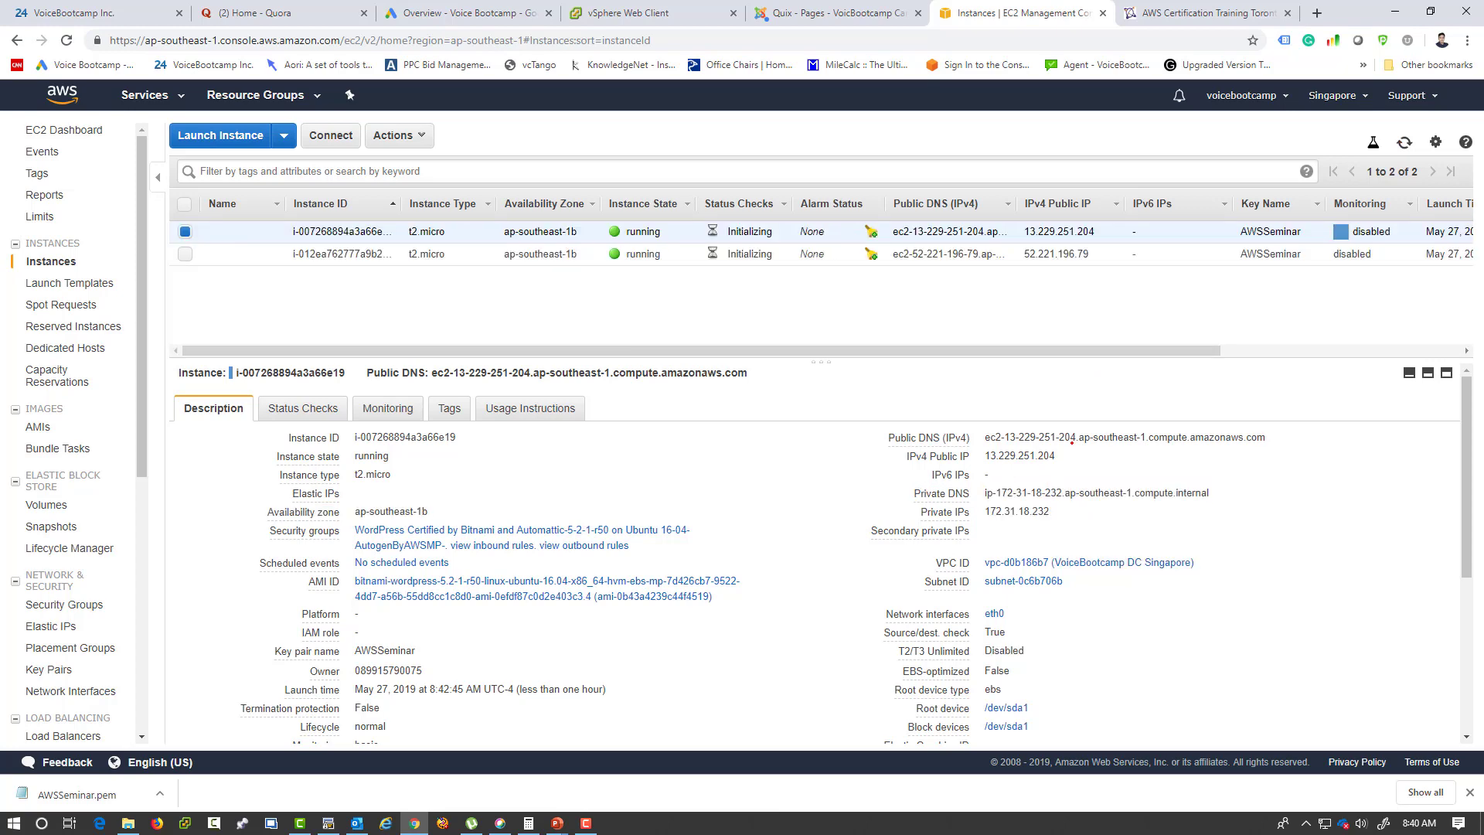
pyautogui.click(1404, 143)
# - Copy the first instance's IPv4 public IP address from its description
pyautogui.moveTo(1040, 455)
pyautogui.moveTo(1055, 456); pyautogui.dragTo(983, 455)
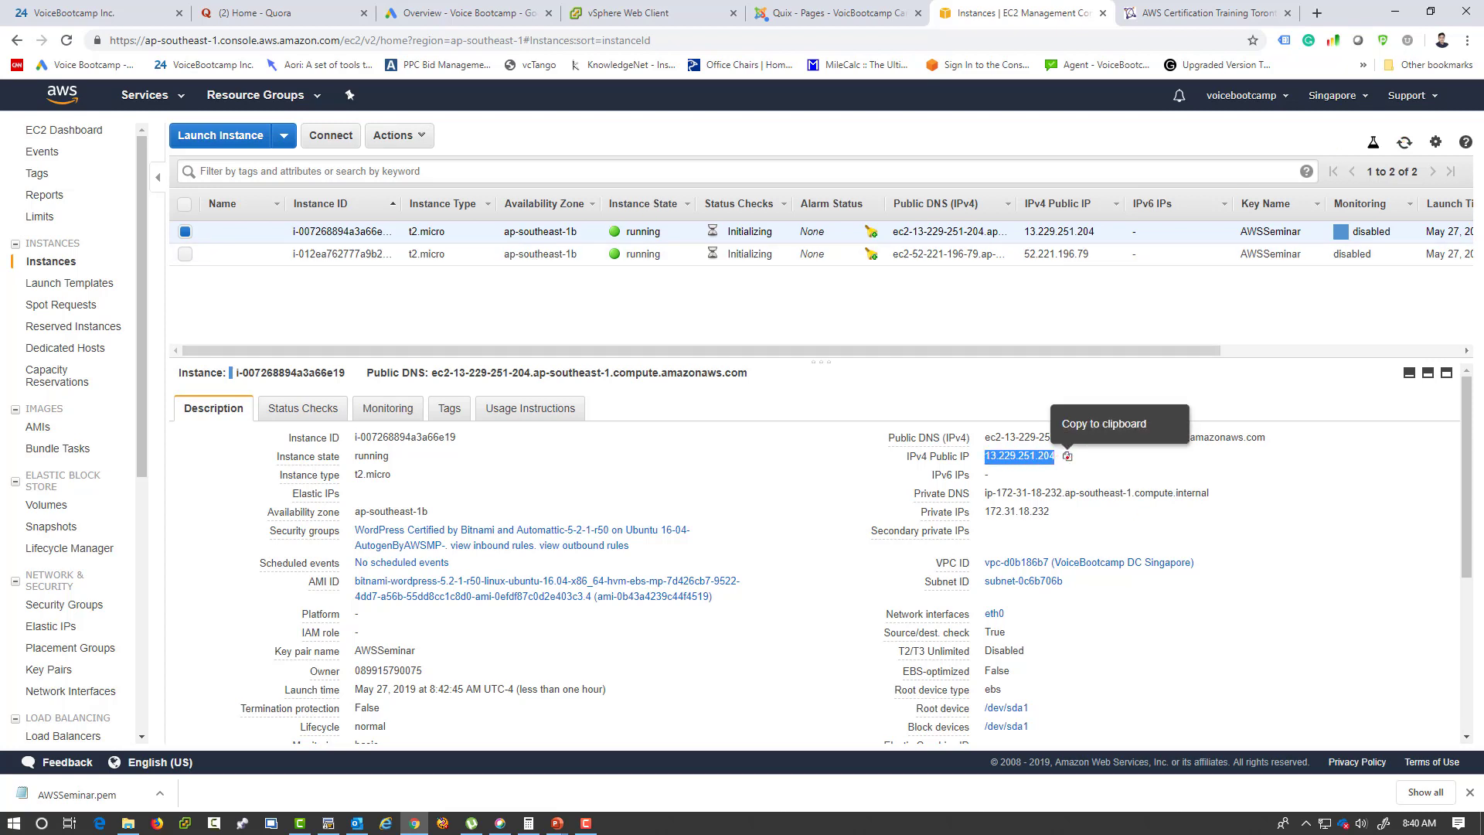
pyautogui.click(1067, 456)
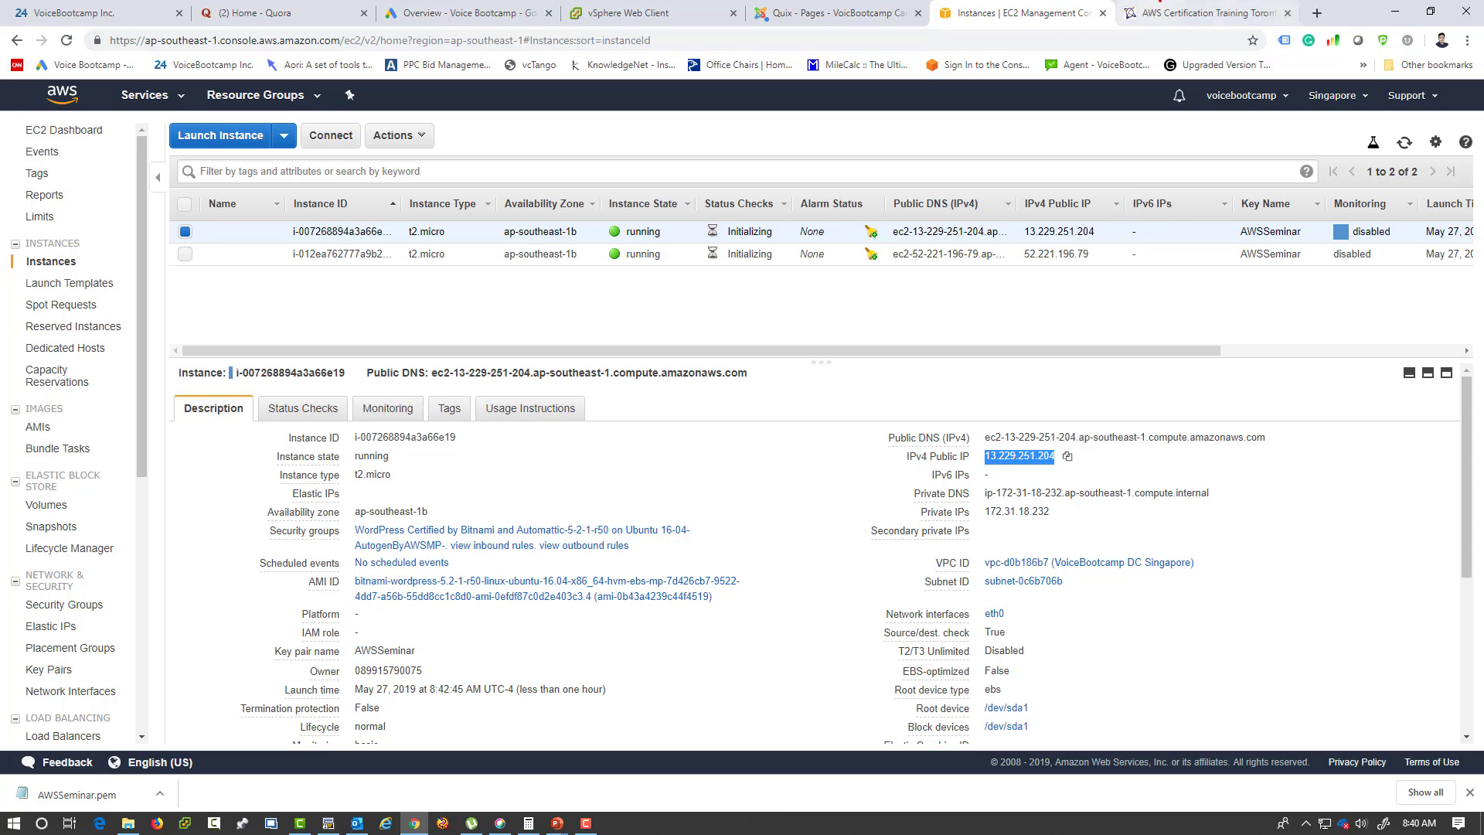
pyautogui.click(1198, 13)
pyautogui.click(1079, 40)
pyautogui.write('www.google.com')
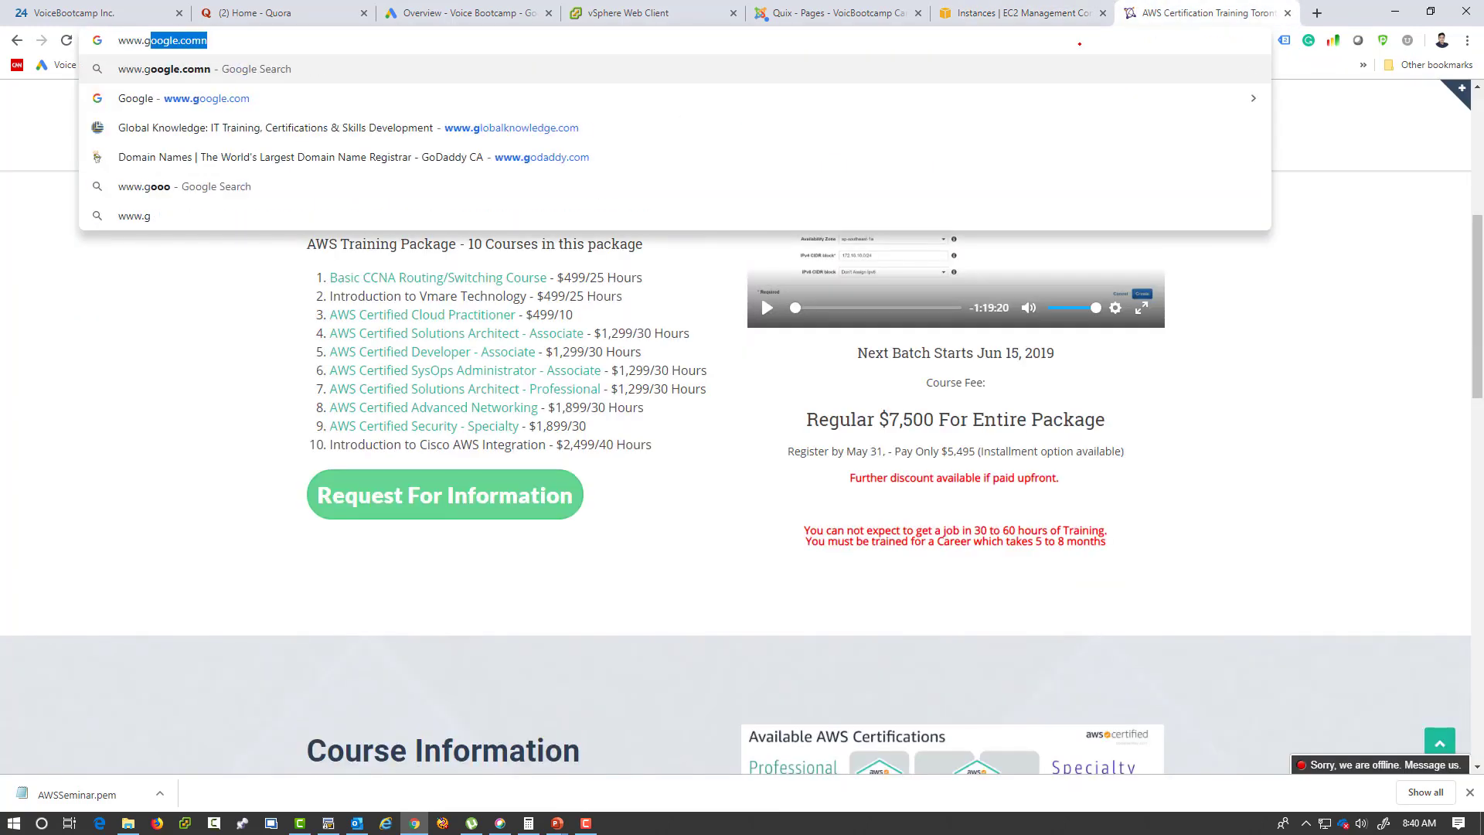
pyautogui.press('Return')
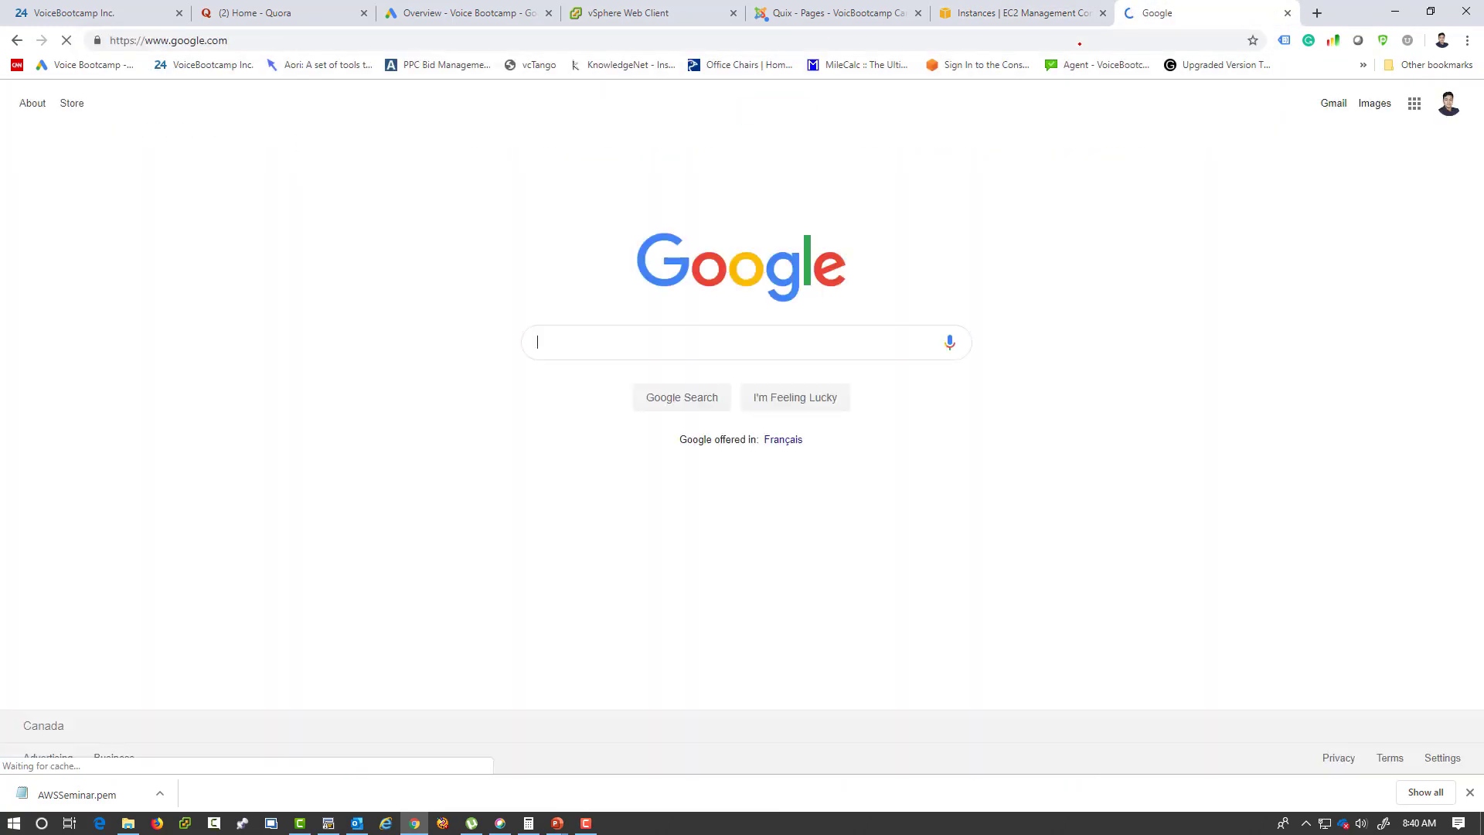
pyautogui.write('ip address locator')
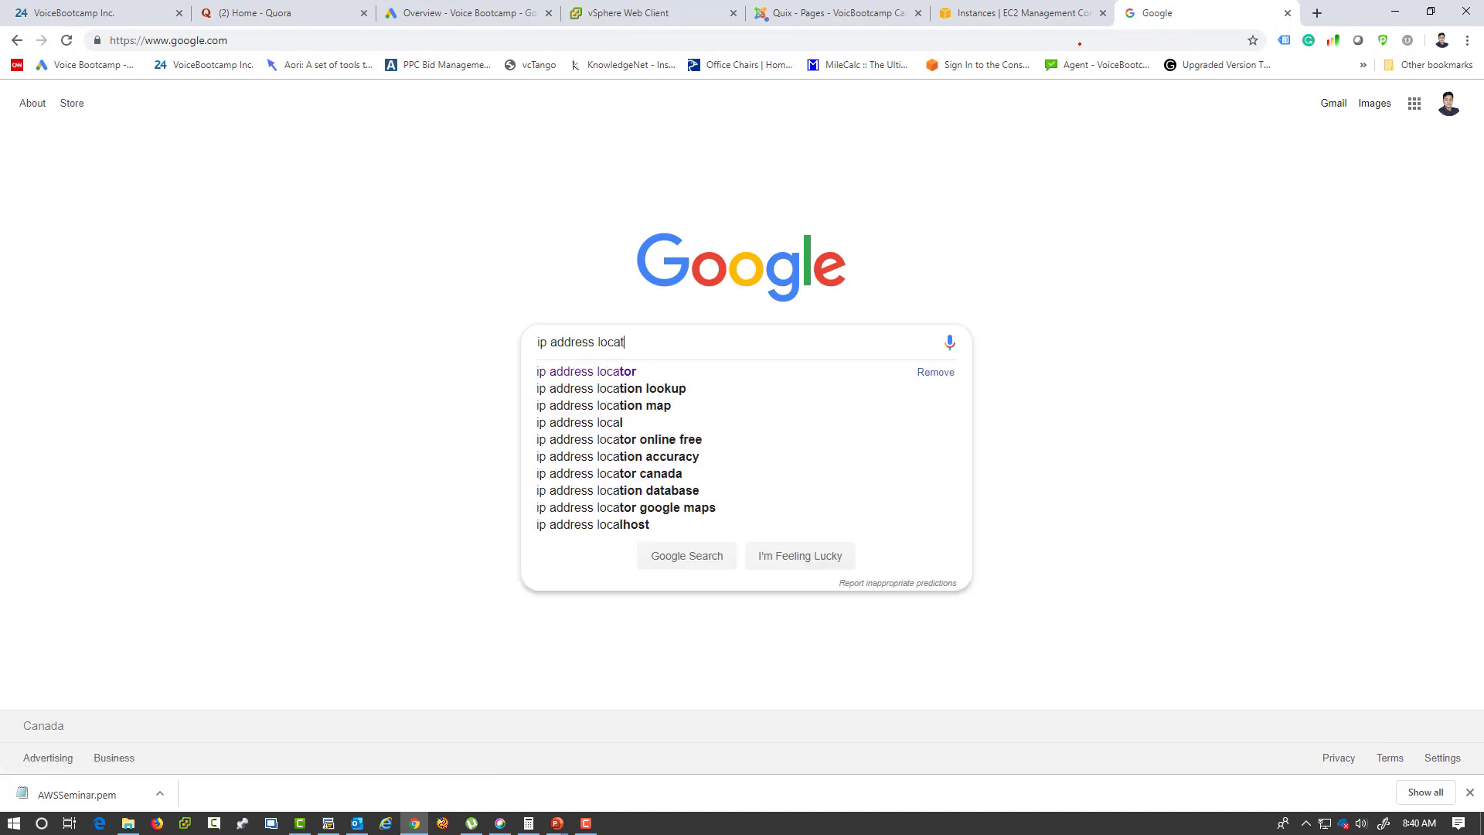
pyautogui.press('Return')
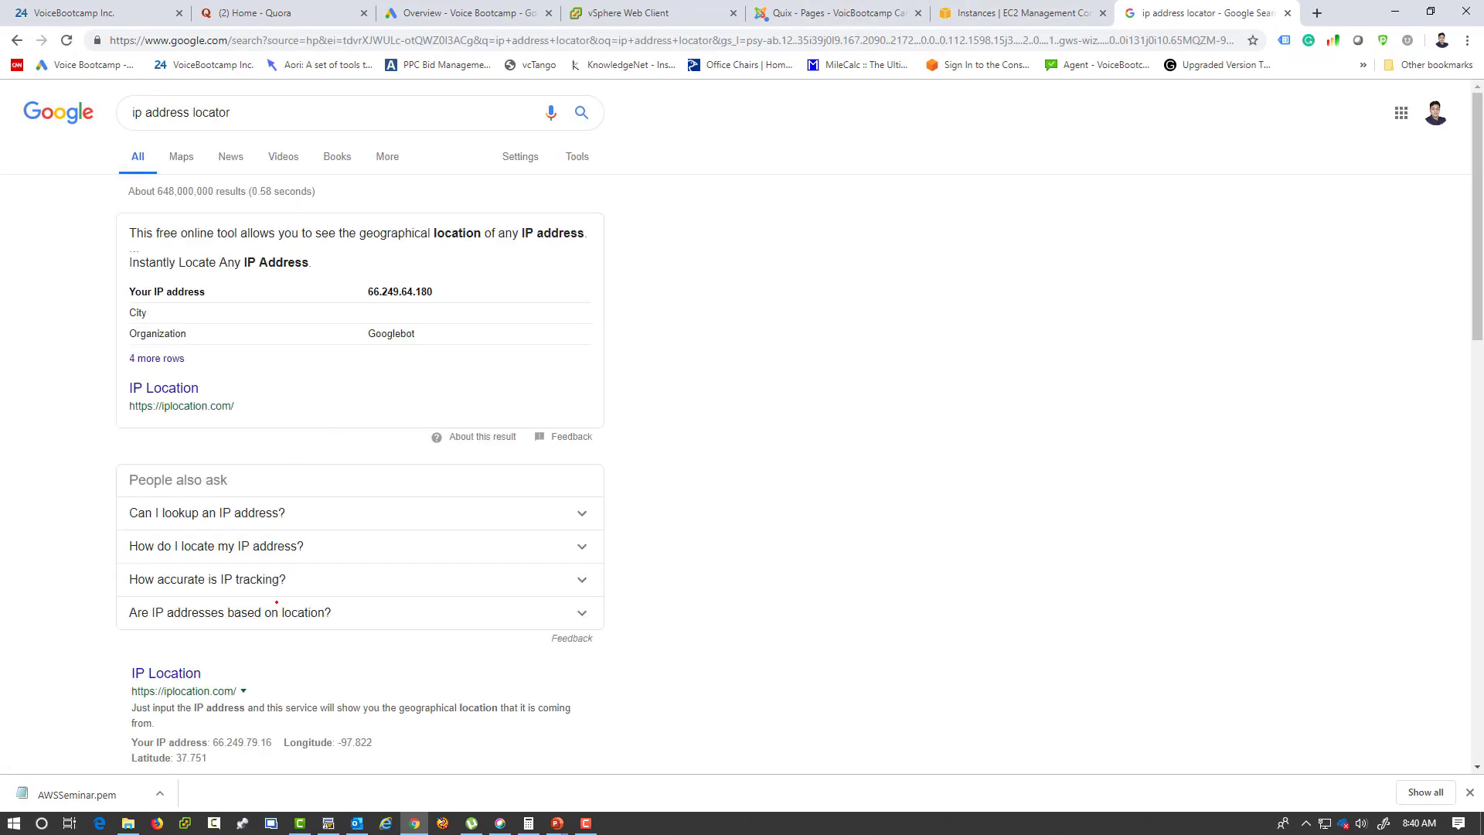
# - Open the iplocation.com result, look up the location of 13.229.251.204, and highlight the region
pyautogui.scroll(-2, 163, 523)
pyautogui.click(163, 523)
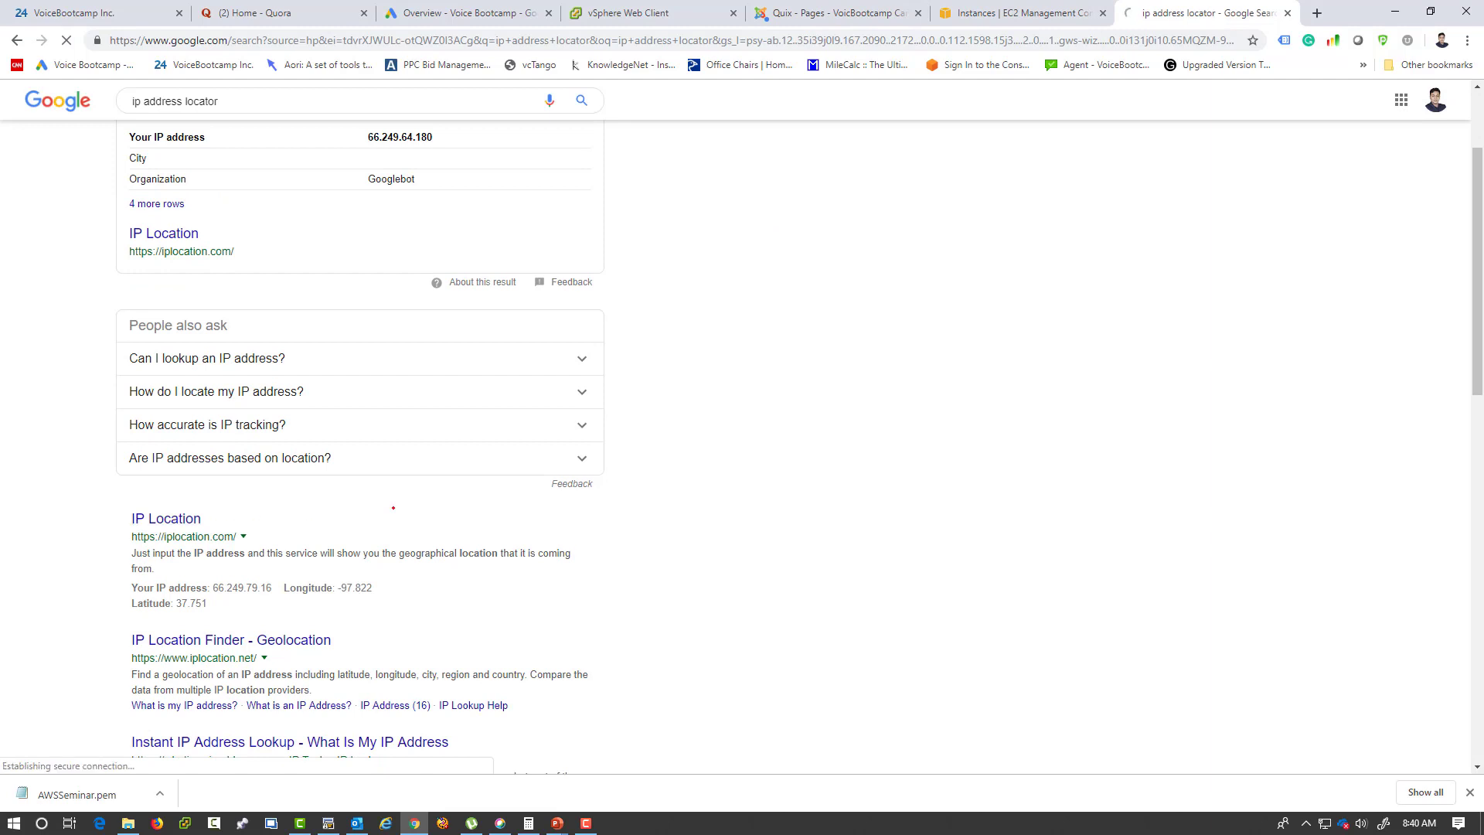
pyautogui.click(507, 362)
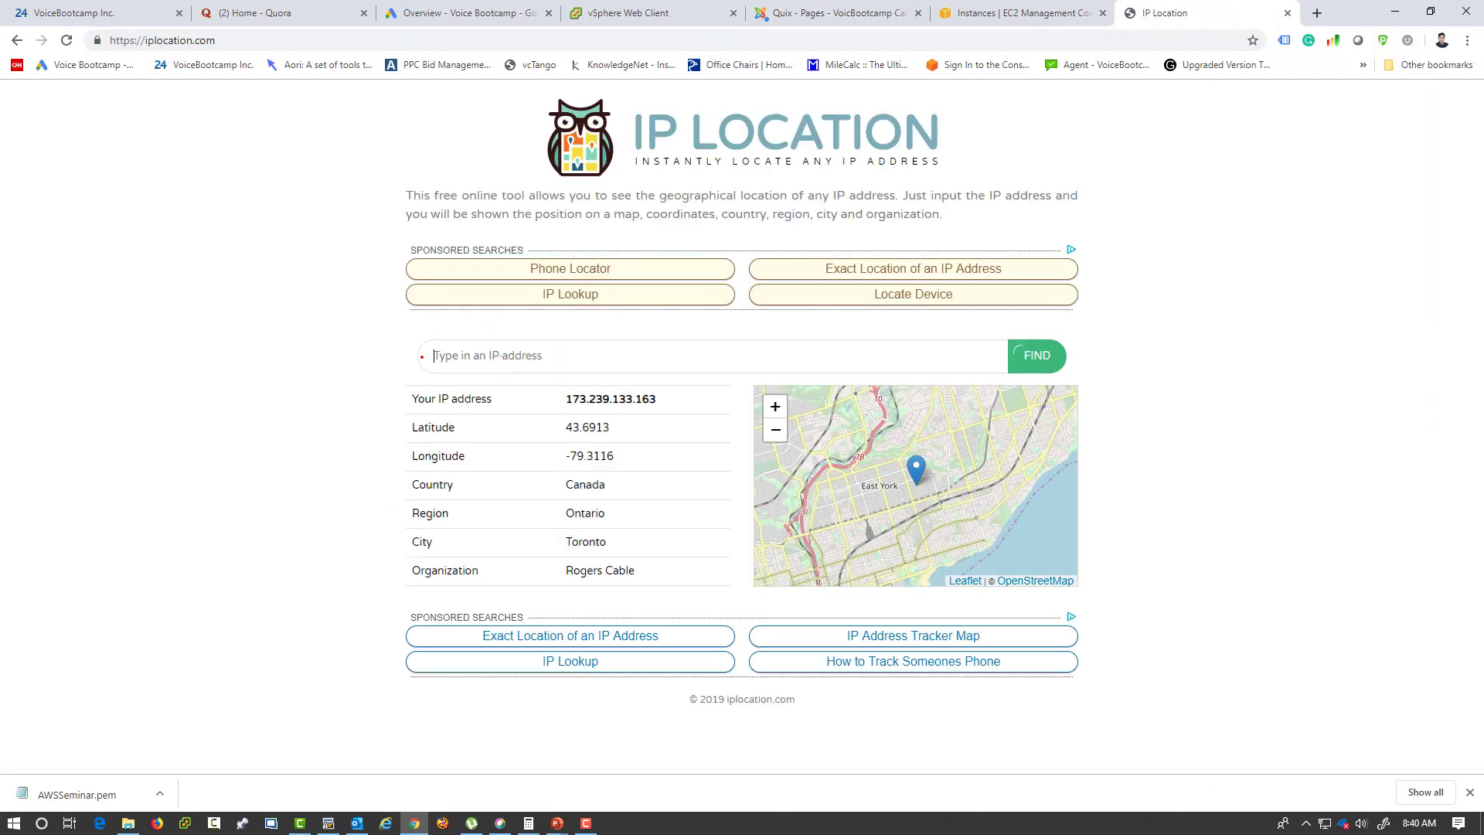
pyautogui.write('13.229.251.204')
pyautogui.click(1052, 362)
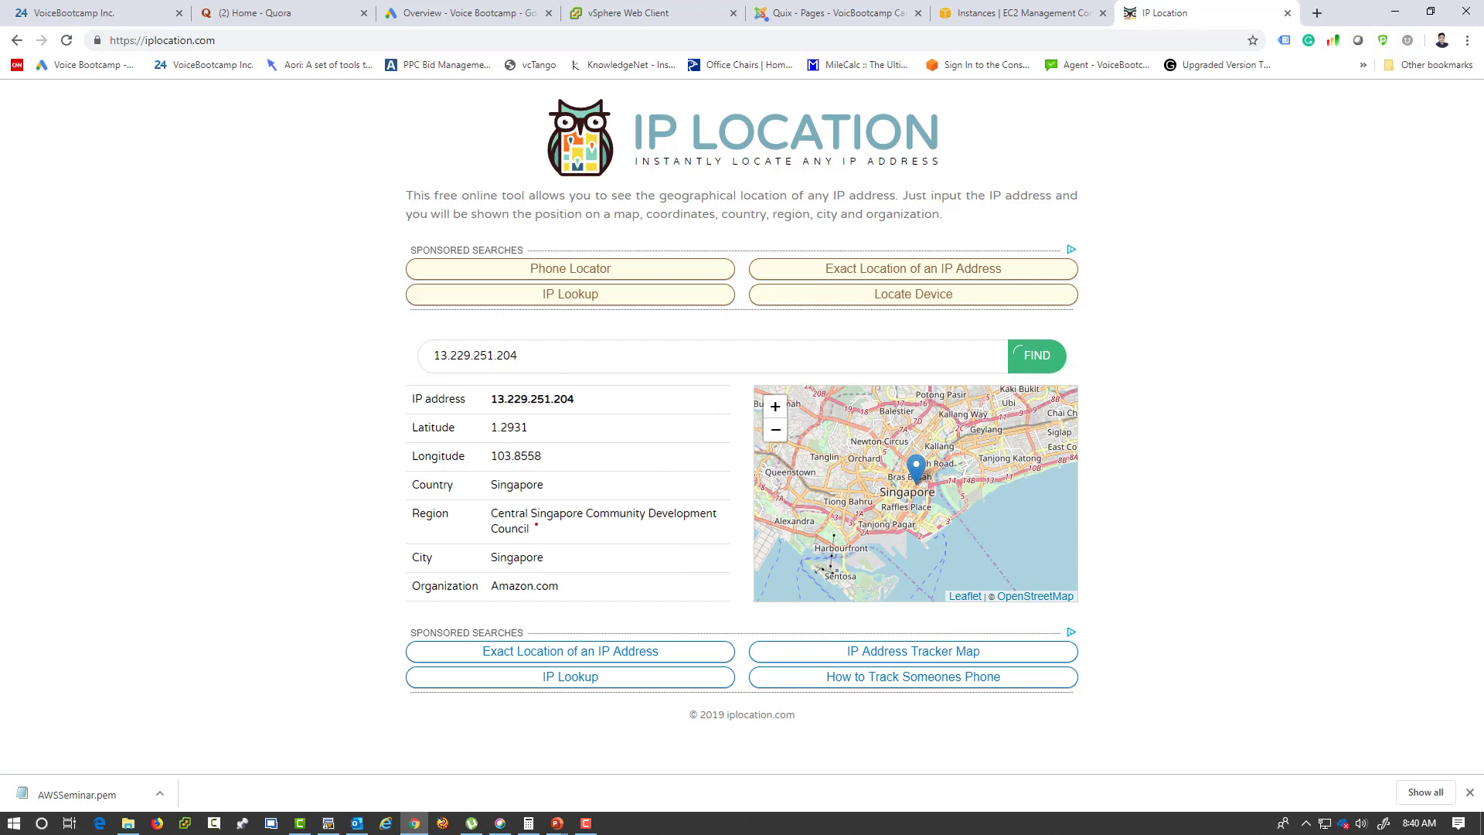
pyautogui.moveTo(554, 528); pyautogui.dragTo(480, 519)
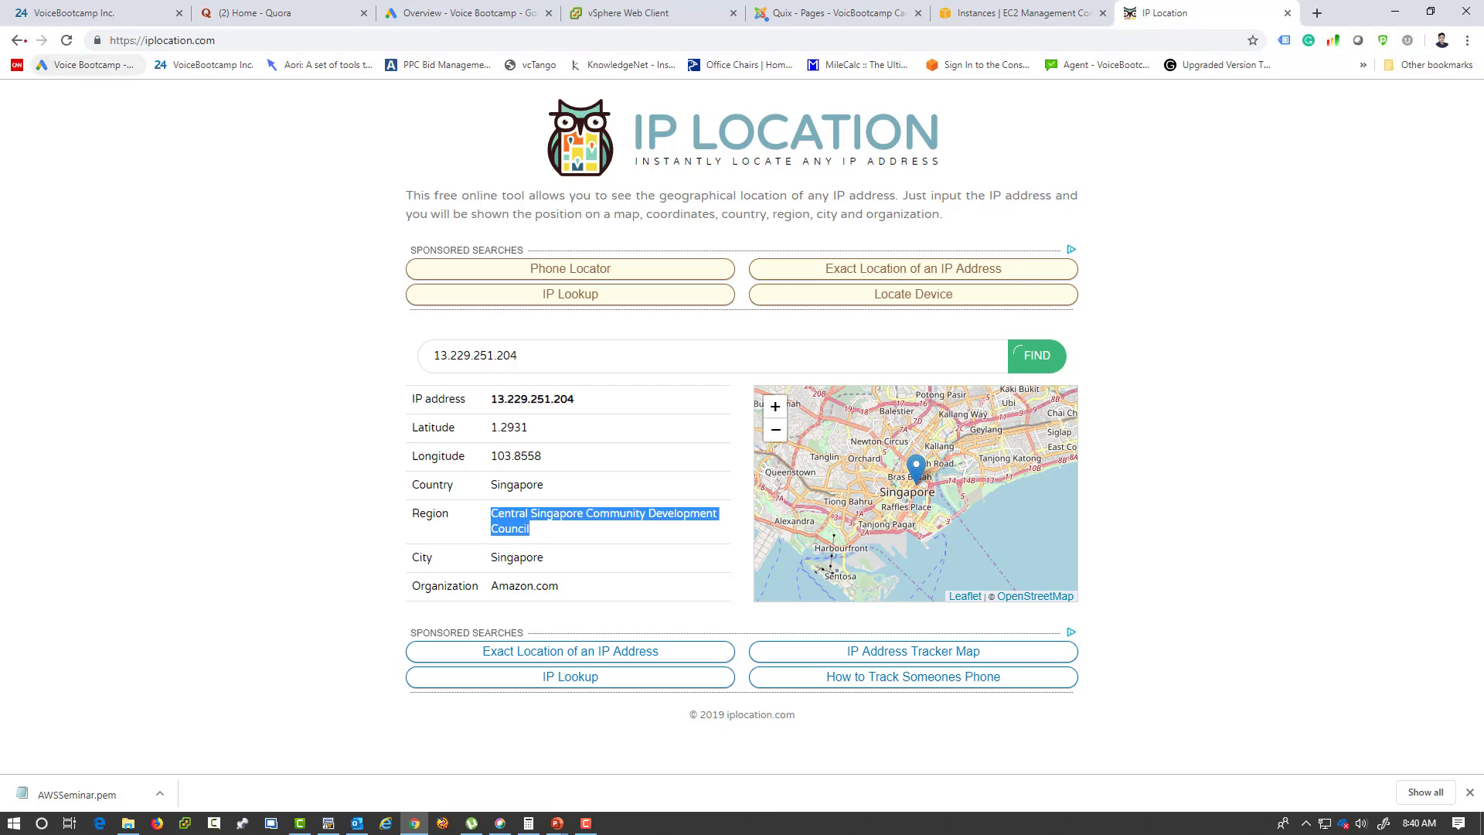
# - Return to the Google results and search for "what is my ip address" instead
pyautogui.click(16, 40)
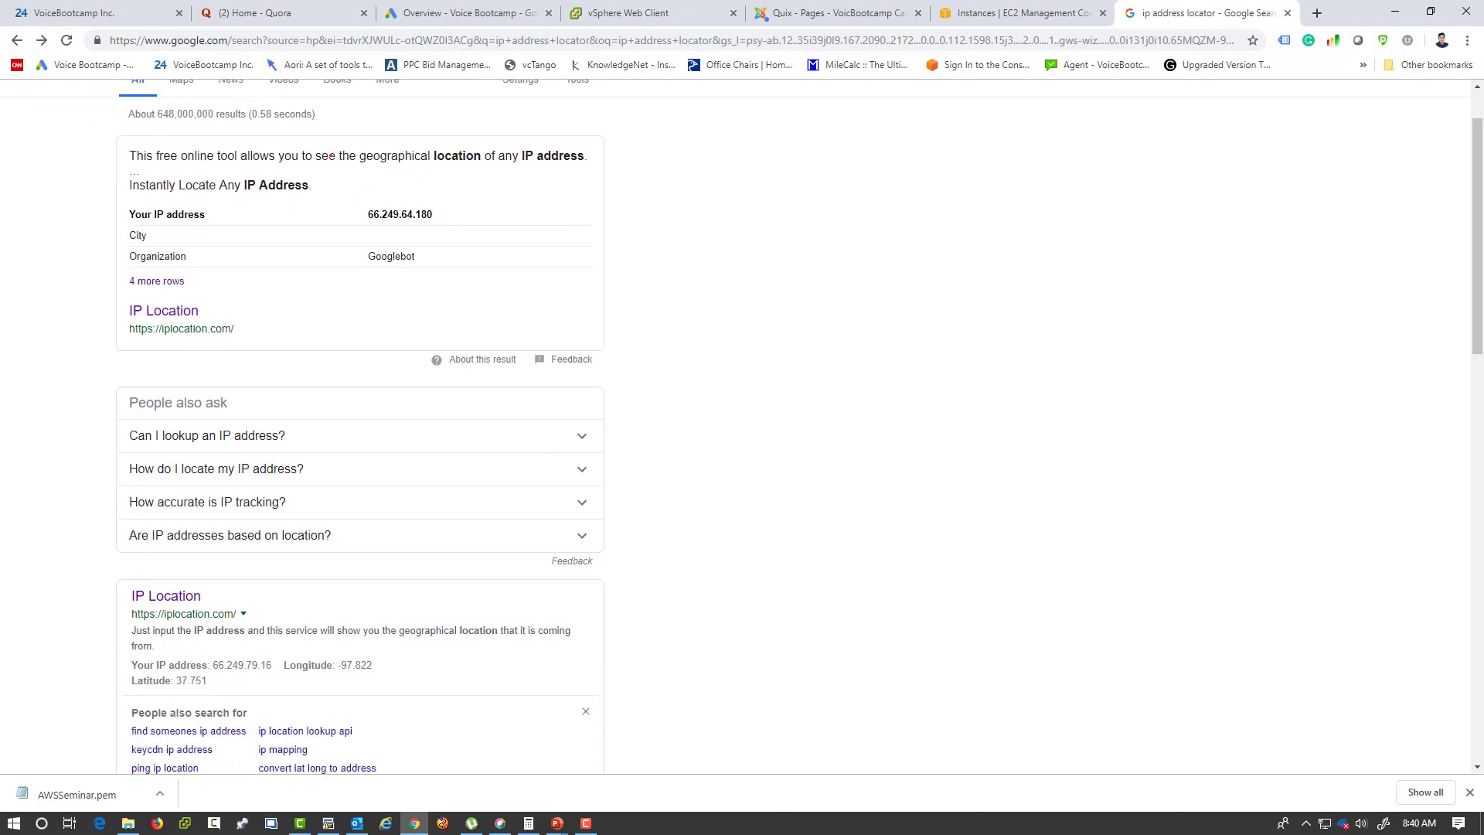
pyautogui.tripleClick(249, 113)
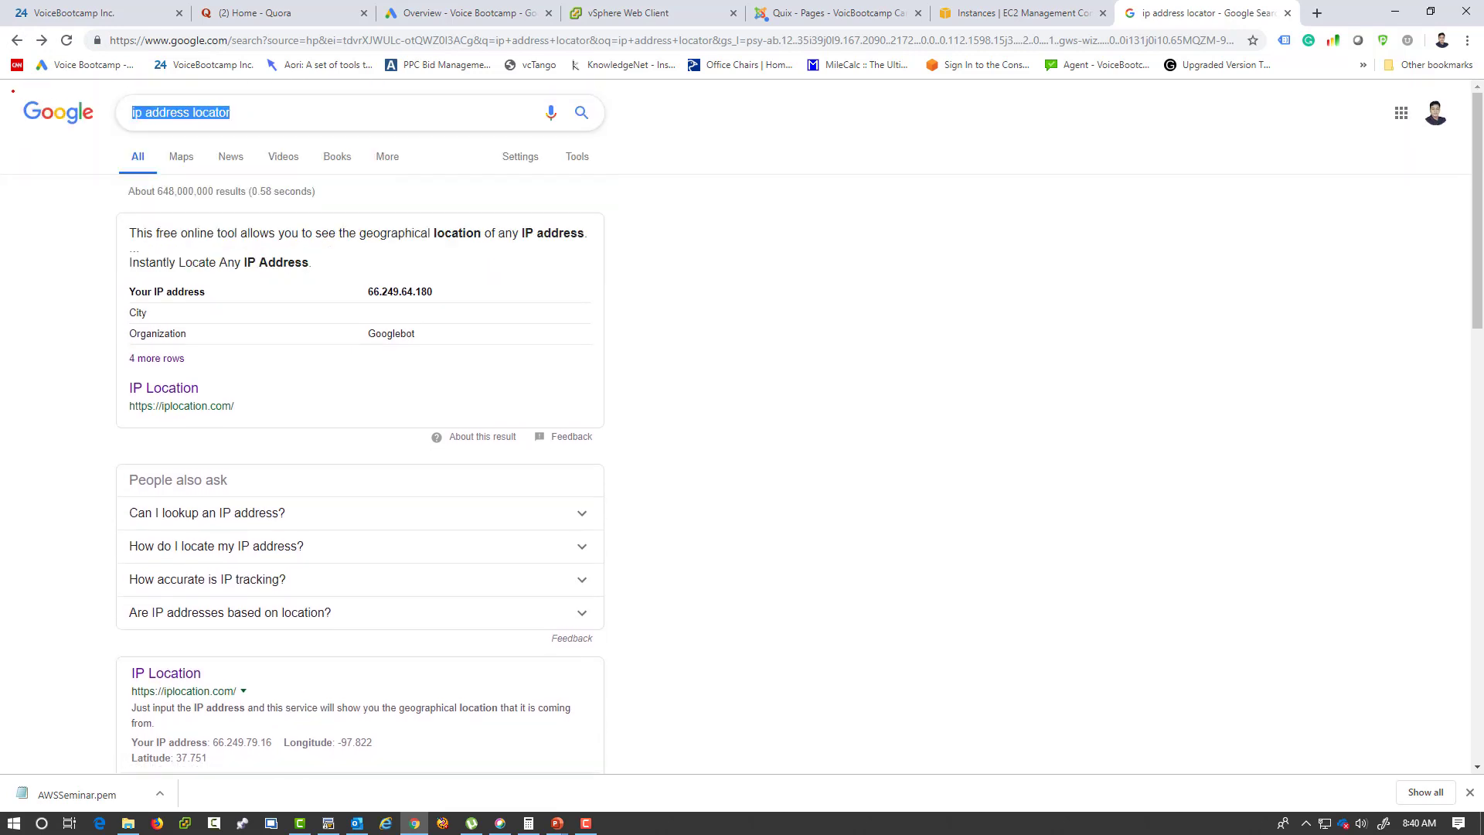
pyautogui.write('what is my ip adre')
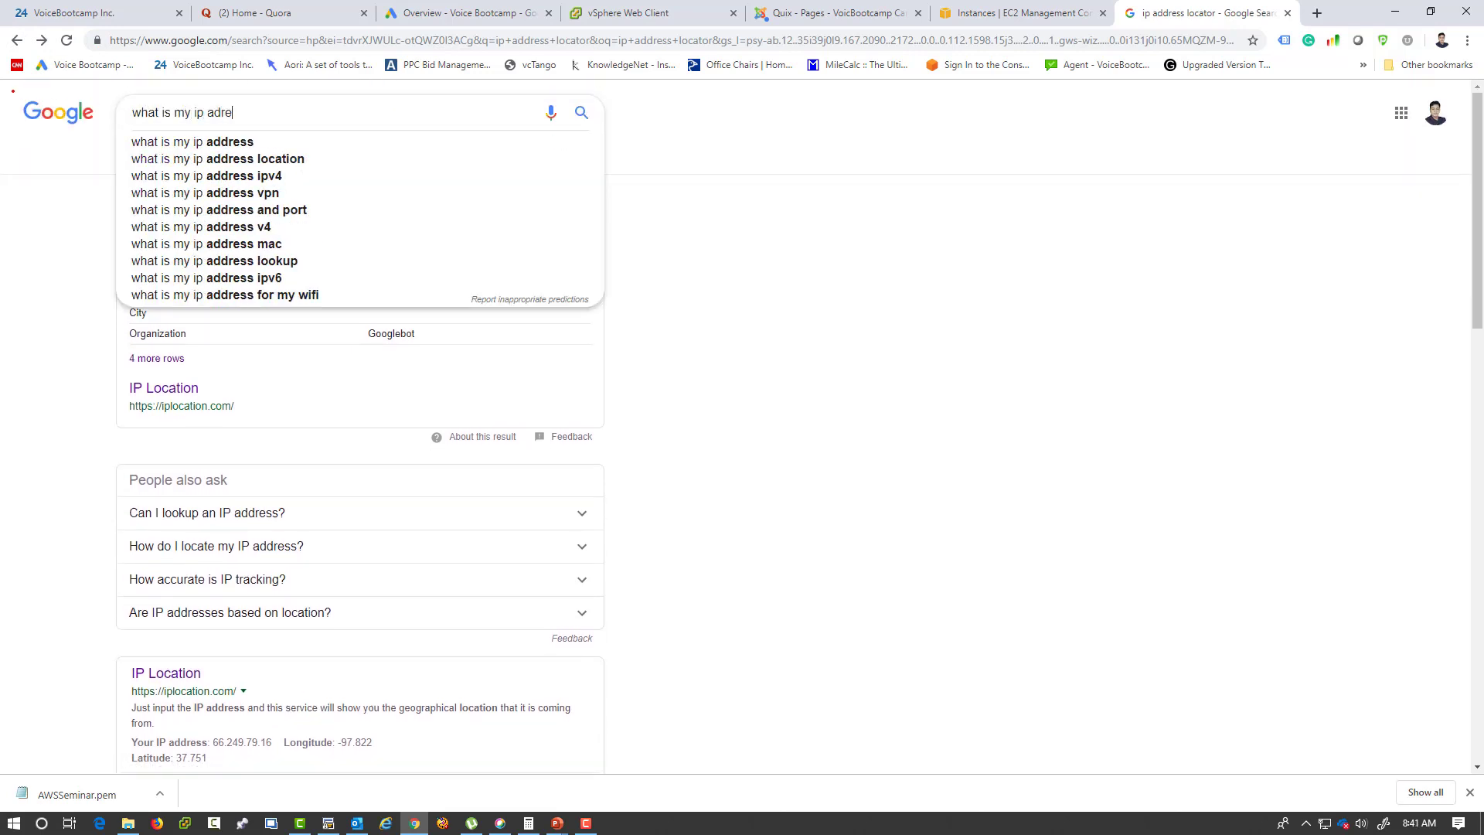
pyautogui.press('BackSpace')
pyautogui.press('BackSpace')
pyautogui.write('dress')
pyautogui.press('Return')
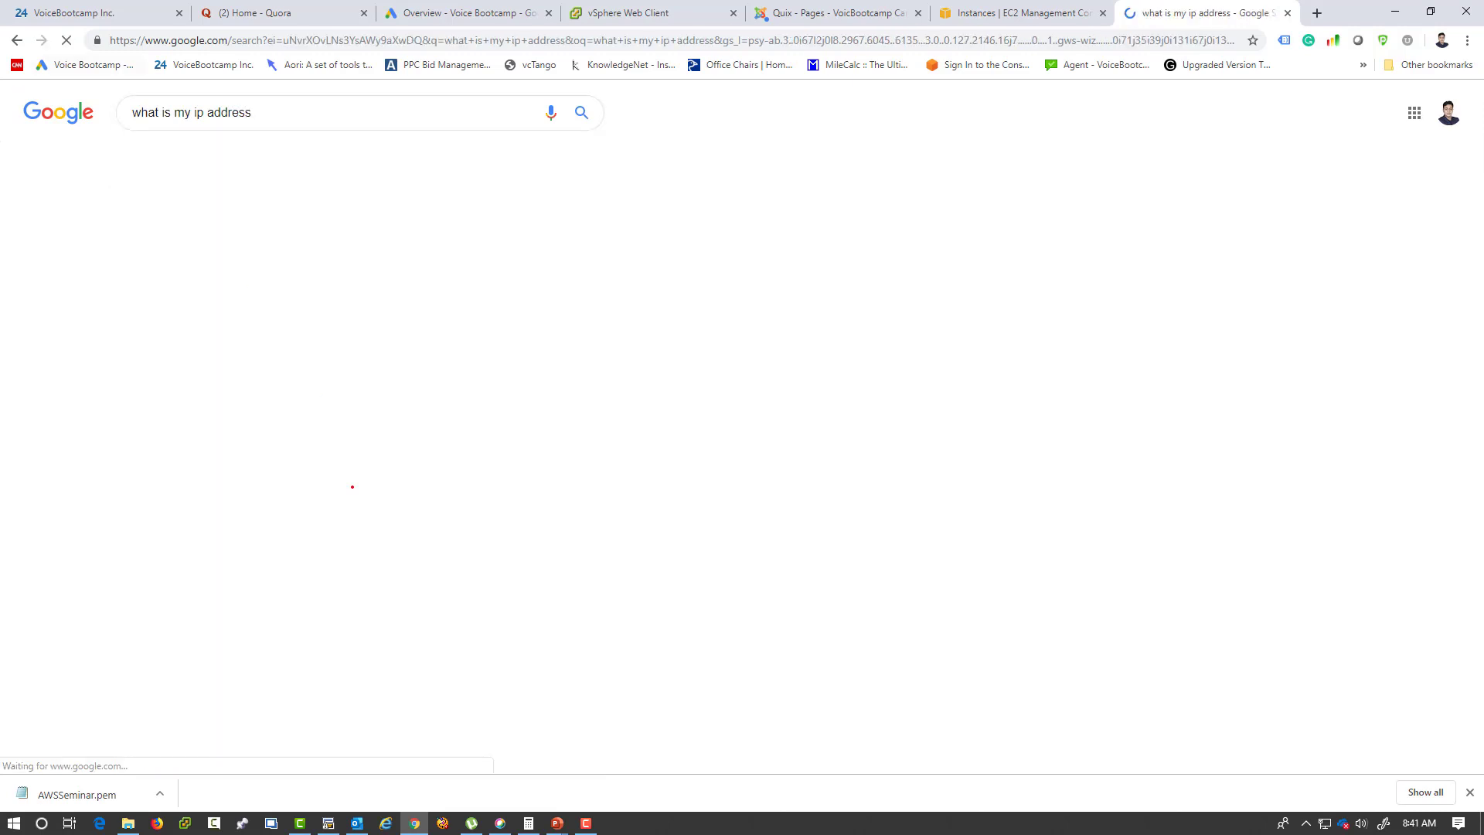
# - Highlight the public IP address in the results, open the whatismyipaddress.com page, and highlight the listed city
pyautogui.doubleClick(146, 238)
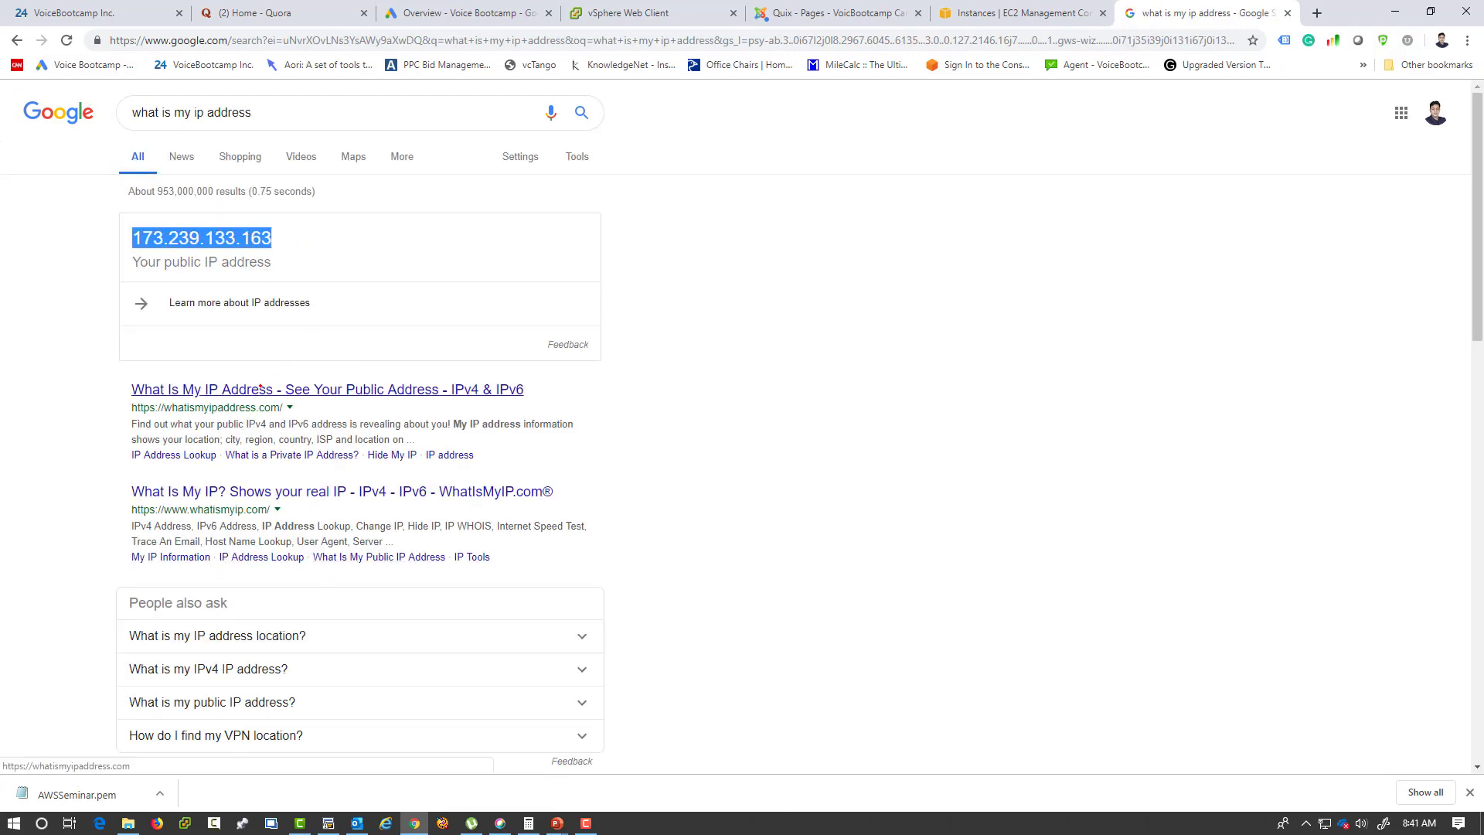
pyautogui.click(261, 386)
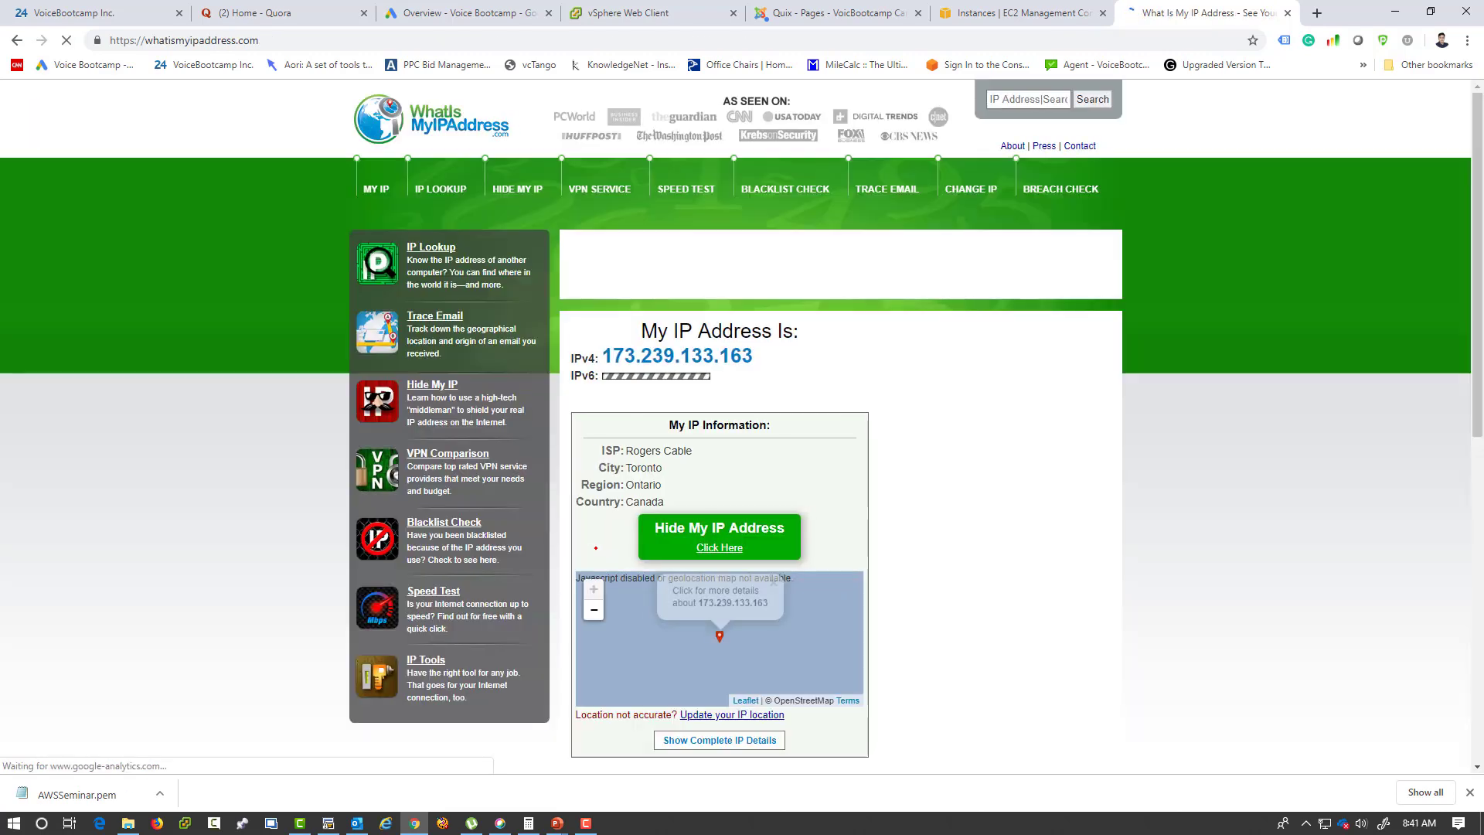
pyautogui.moveTo(597, 468); pyautogui.dragTo(663, 468)
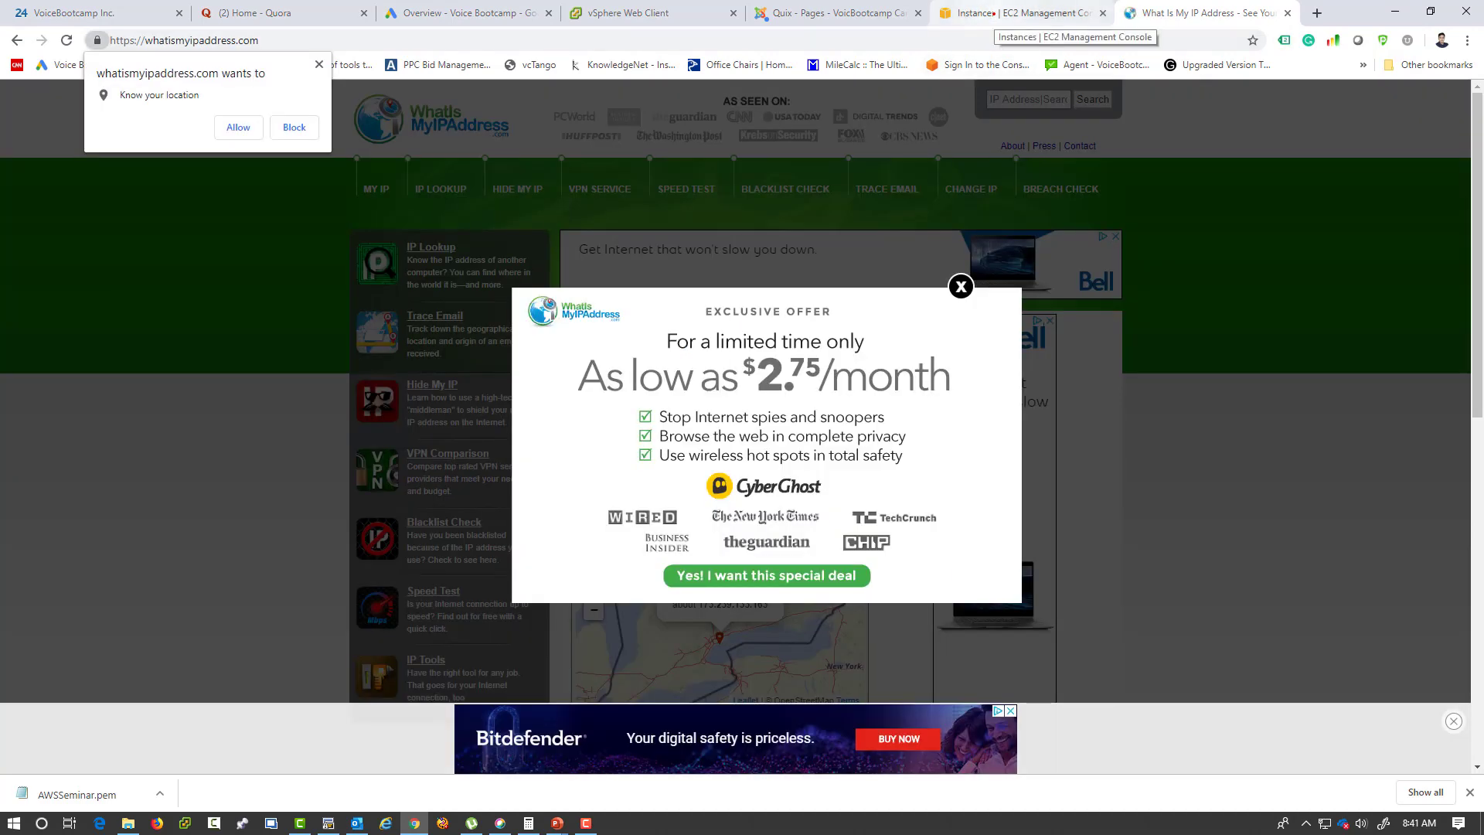
# - Return to the EC2 instances page, shrink the details pane slightly, and copy the first instance's public DNS address
pyautogui.click(1020, 13)
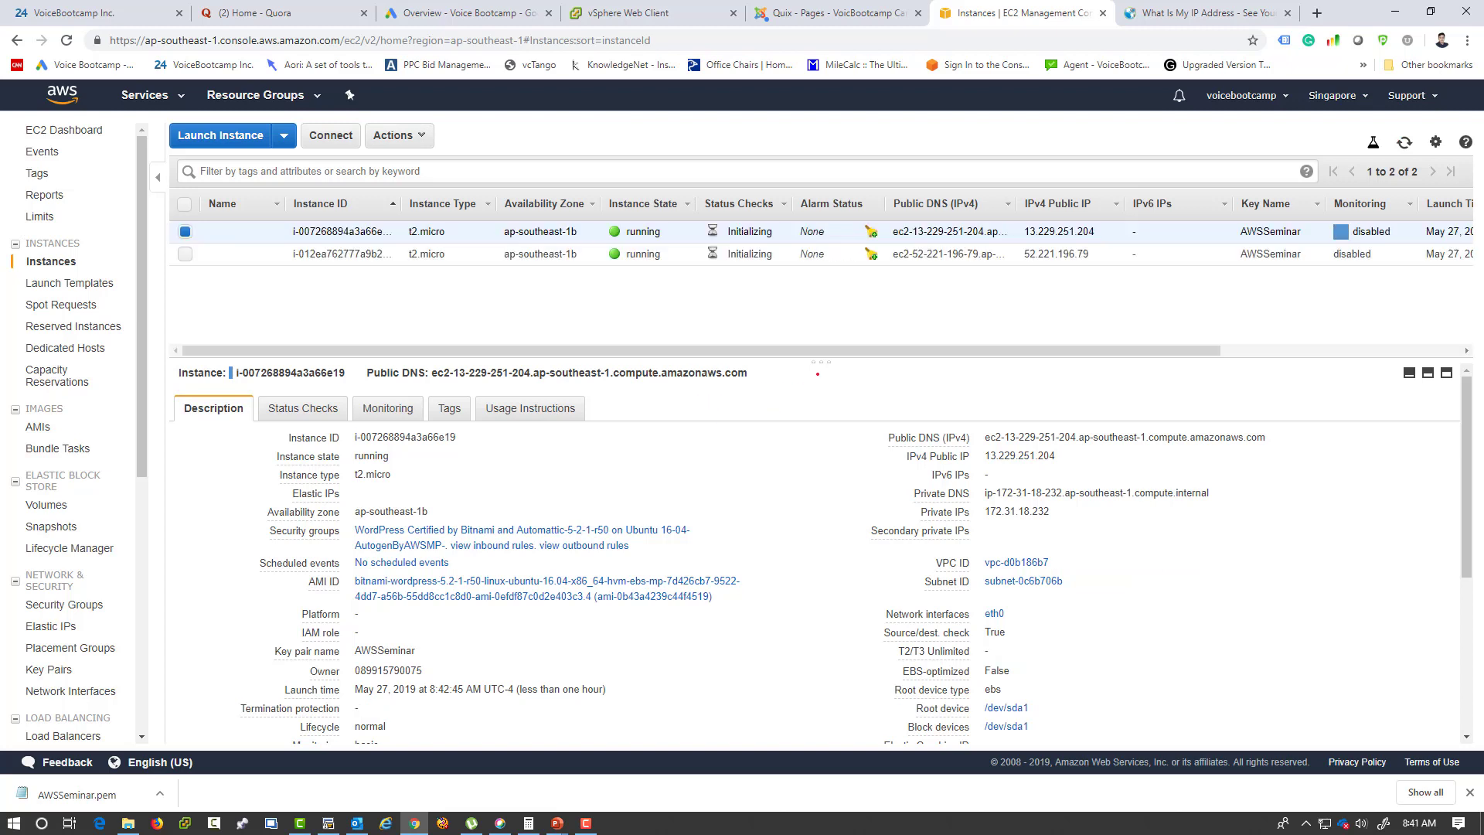
pyautogui.moveTo(823, 361); pyautogui.dragTo(823, 378)
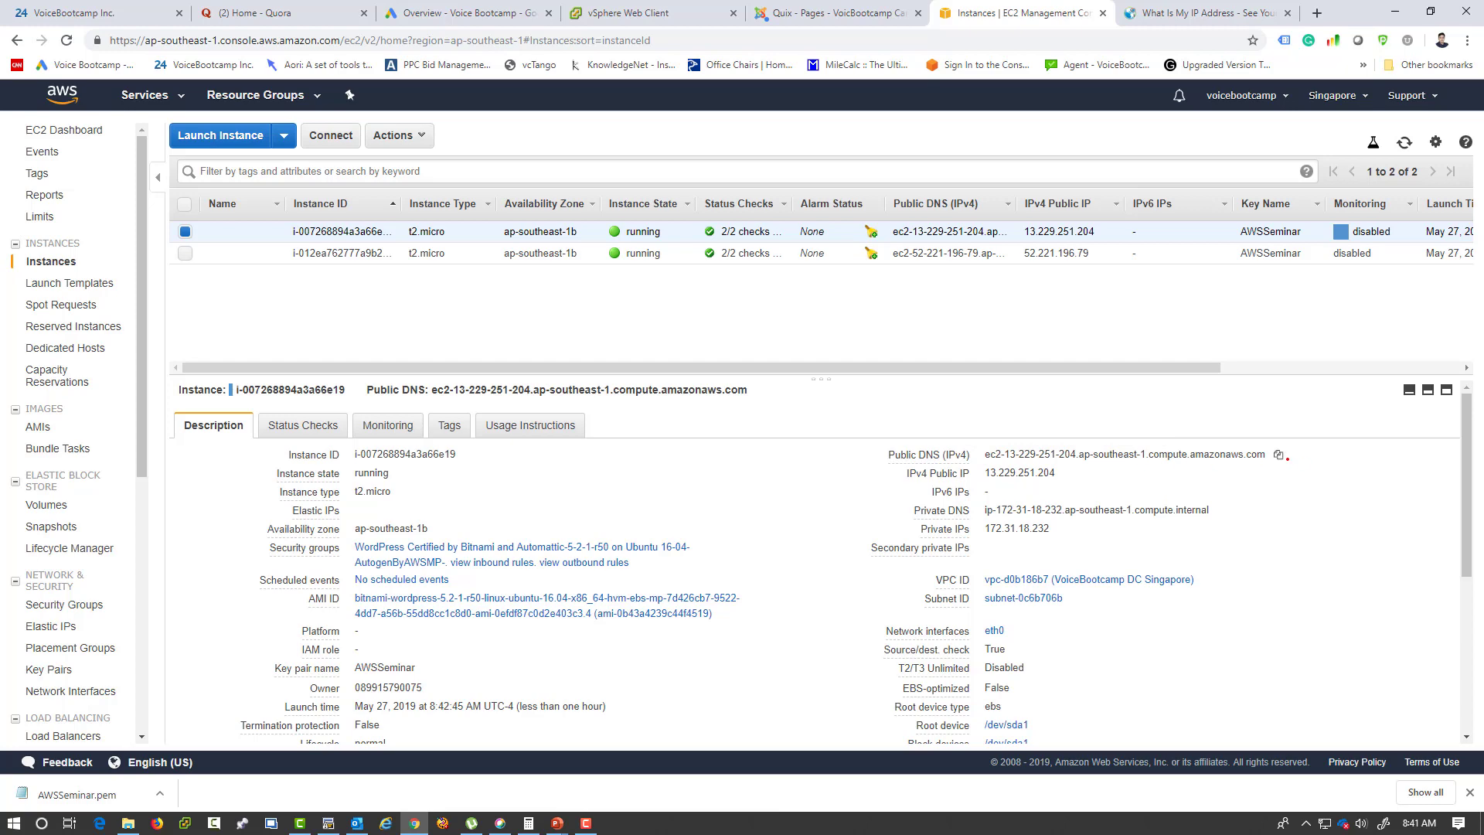
pyautogui.click(1278, 454)
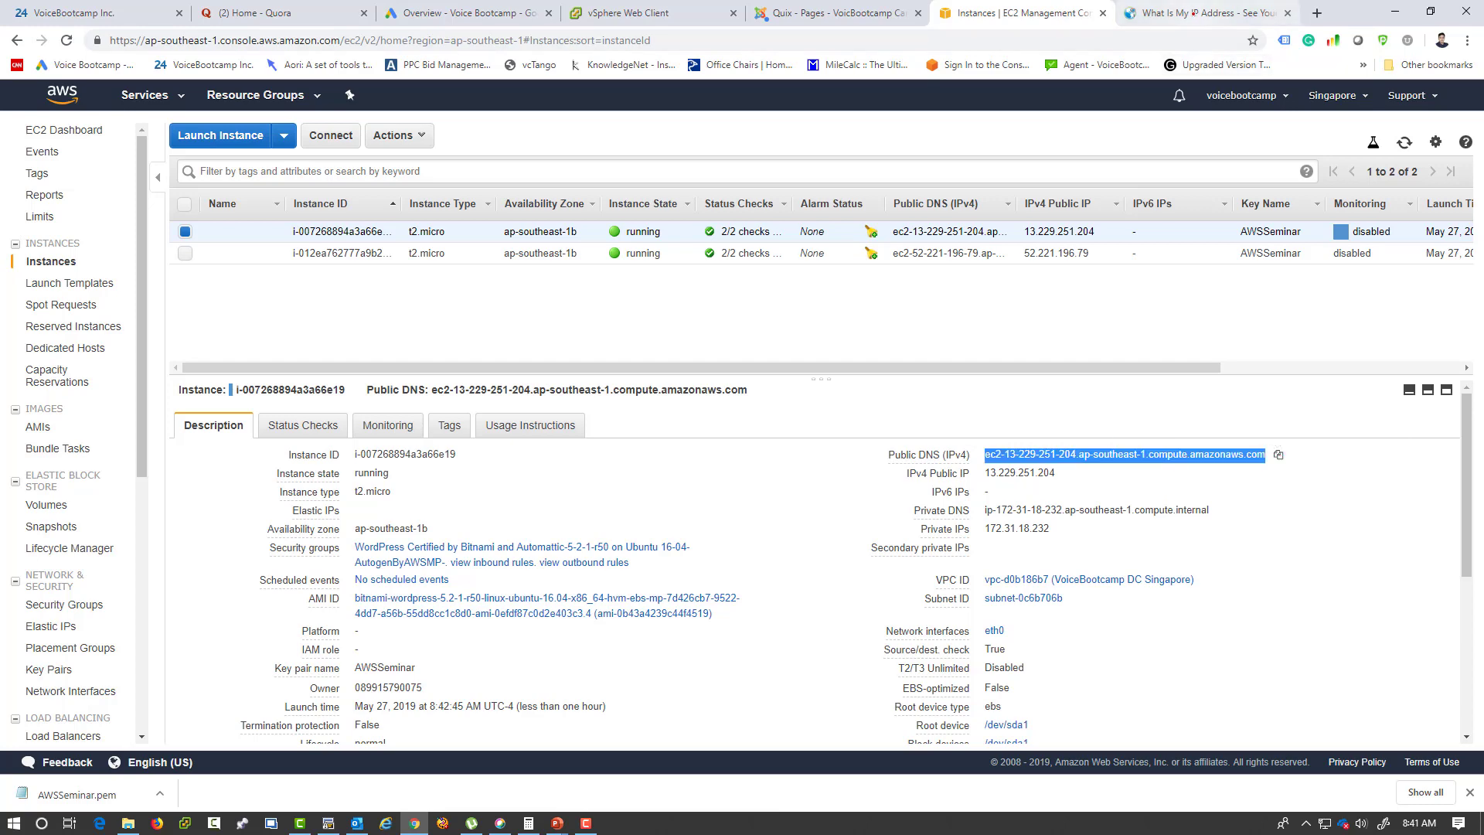
# - Open the first server's WordPress site at 13.229.251.204 in place of the whatismyipaddress.com page
pyautogui.click(1198, 13)
pyautogui.click(336, 40)
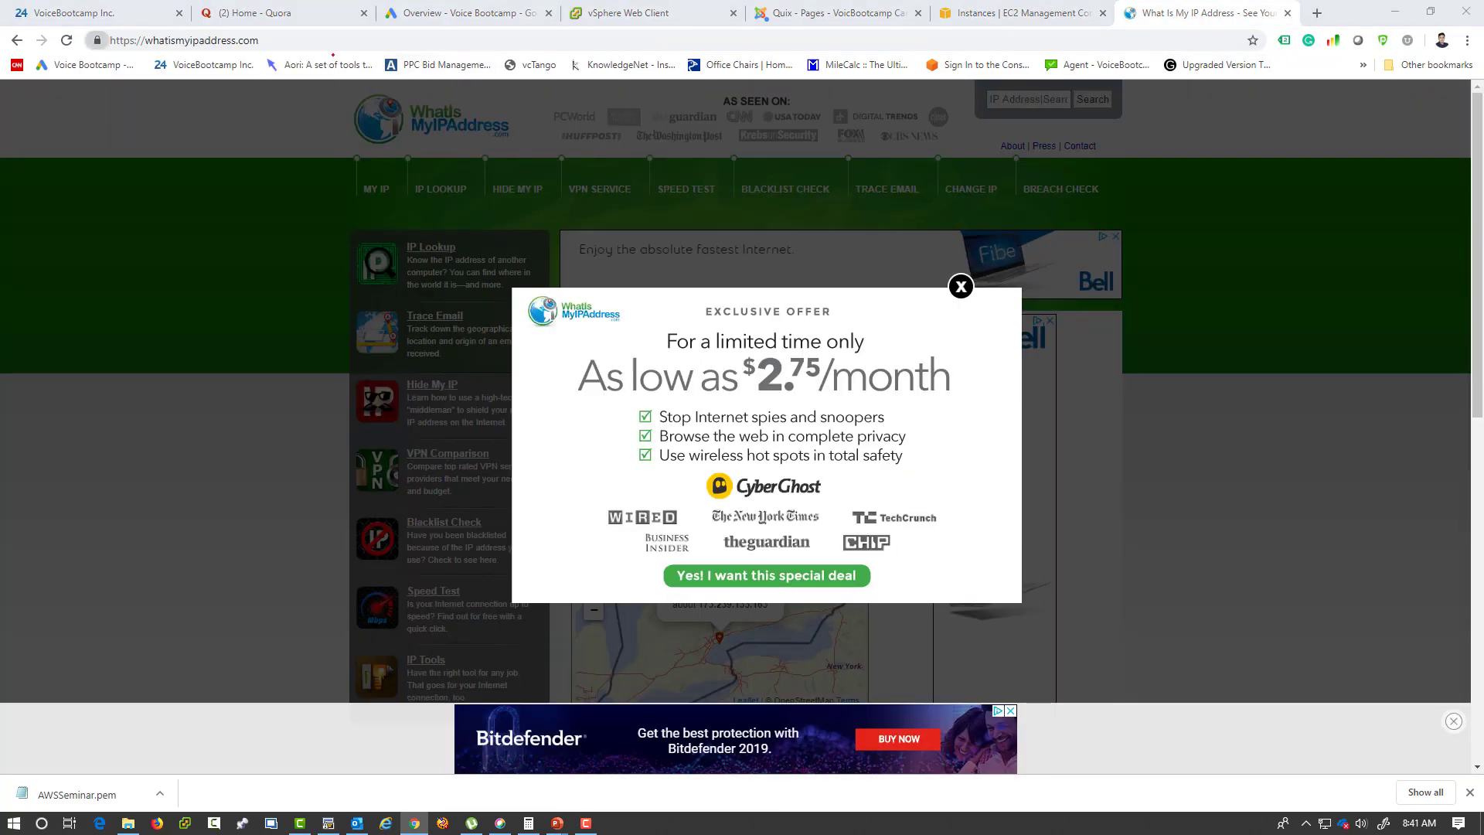
pyautogui.hotkey('ctrl', 'v')
pyautogui.press('Return')
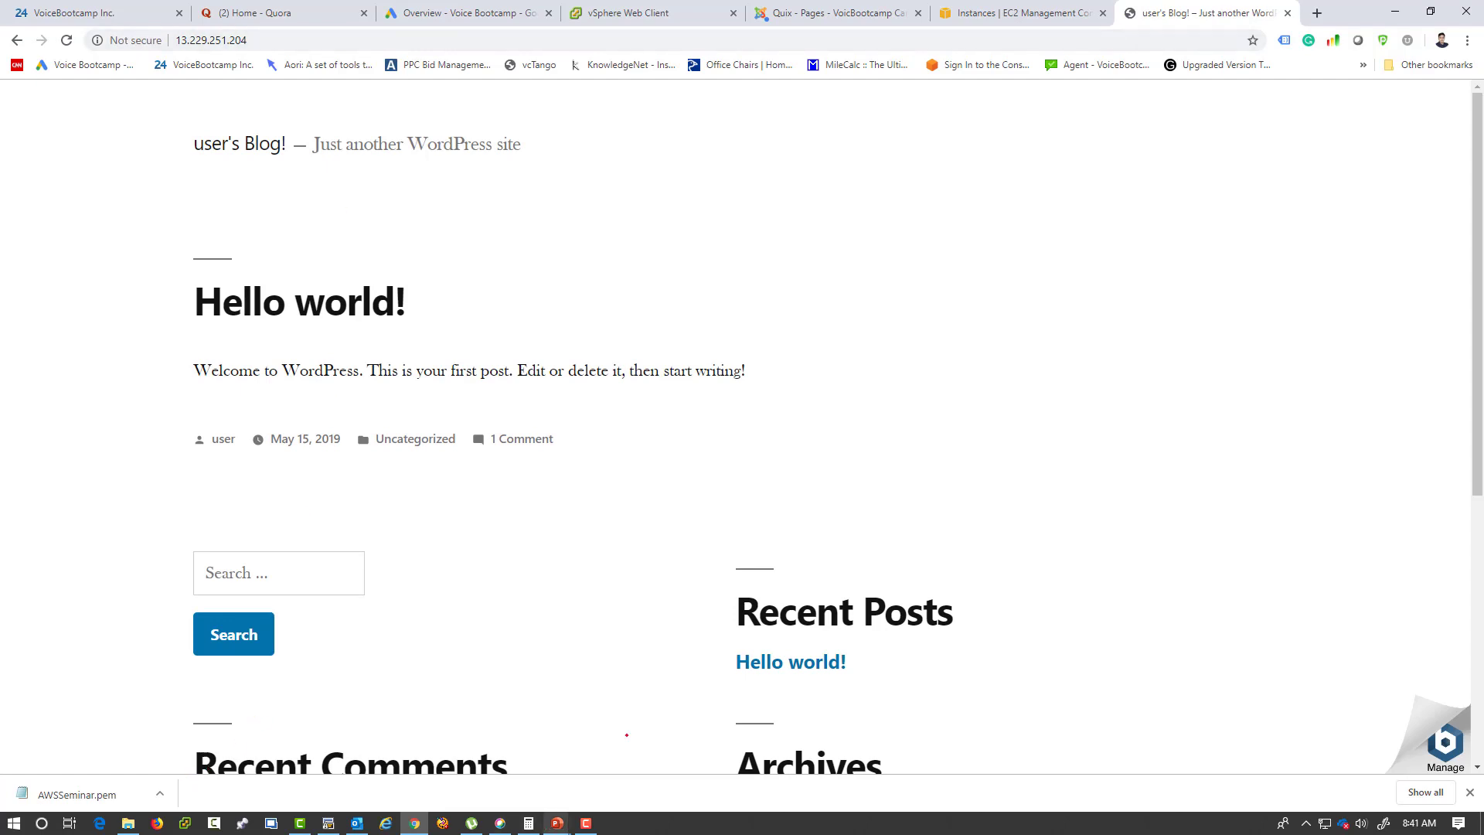
# - Switch to the running PowerPoint slide show, advance to the 15 Top Paying IT Certifications slide, and circle "$125K" with the pen
pyautogui.click(1012, 13)
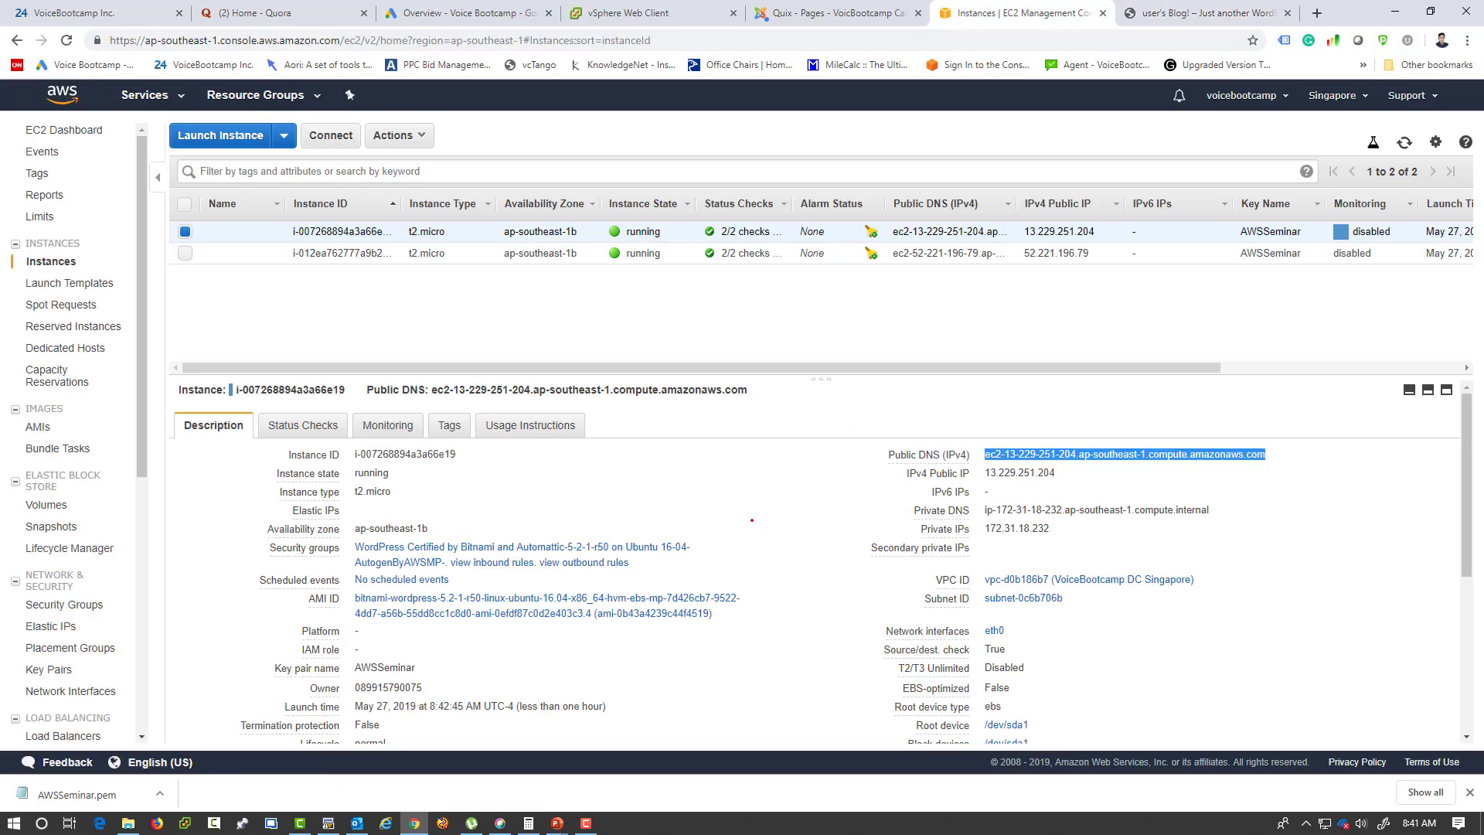
pyautogui.moveTo(556, 823)
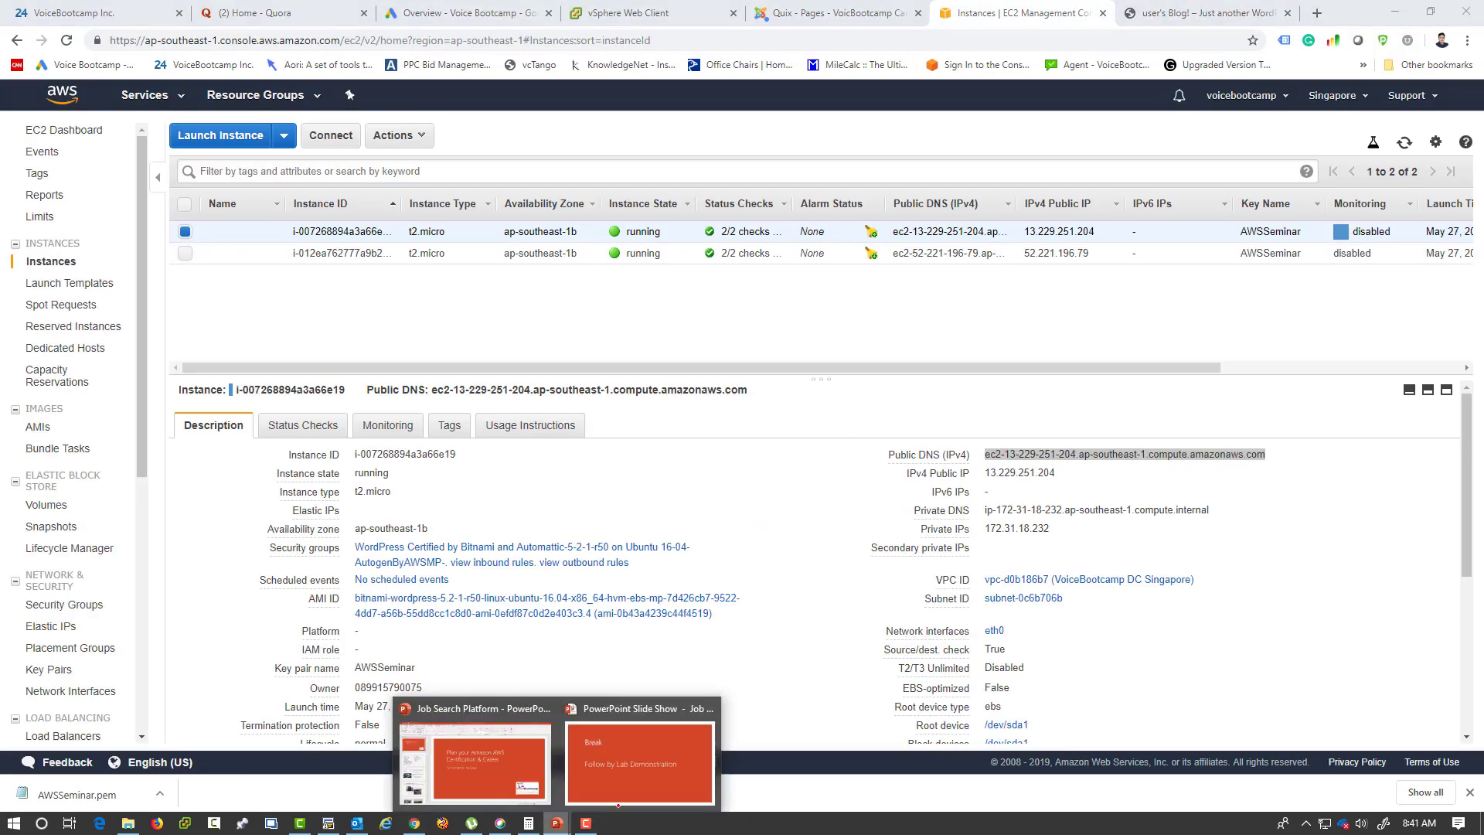
pyautogui.click(654, 781)
pyautogui.press('Right')
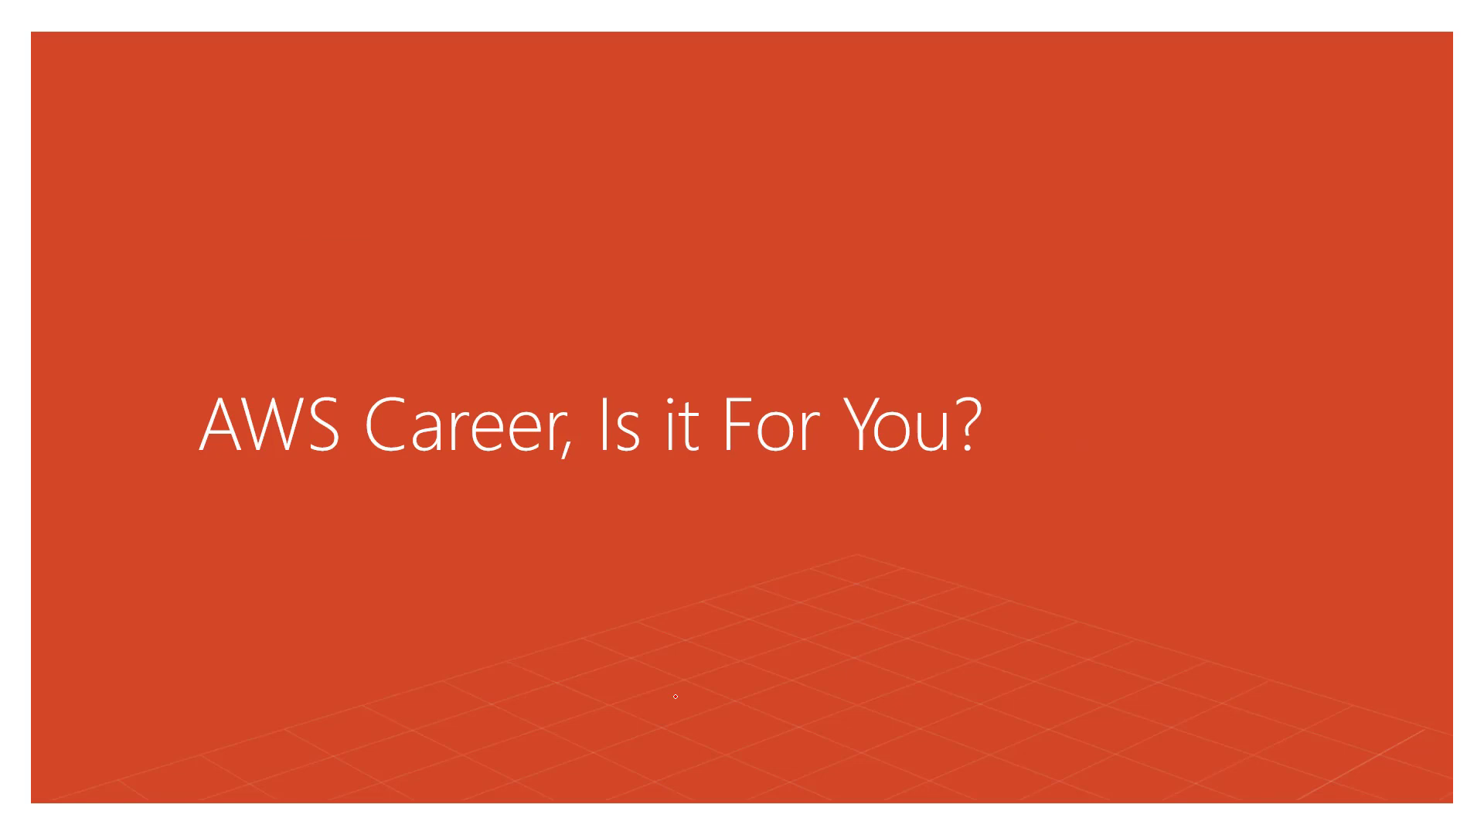
pyautogui.press('Right')
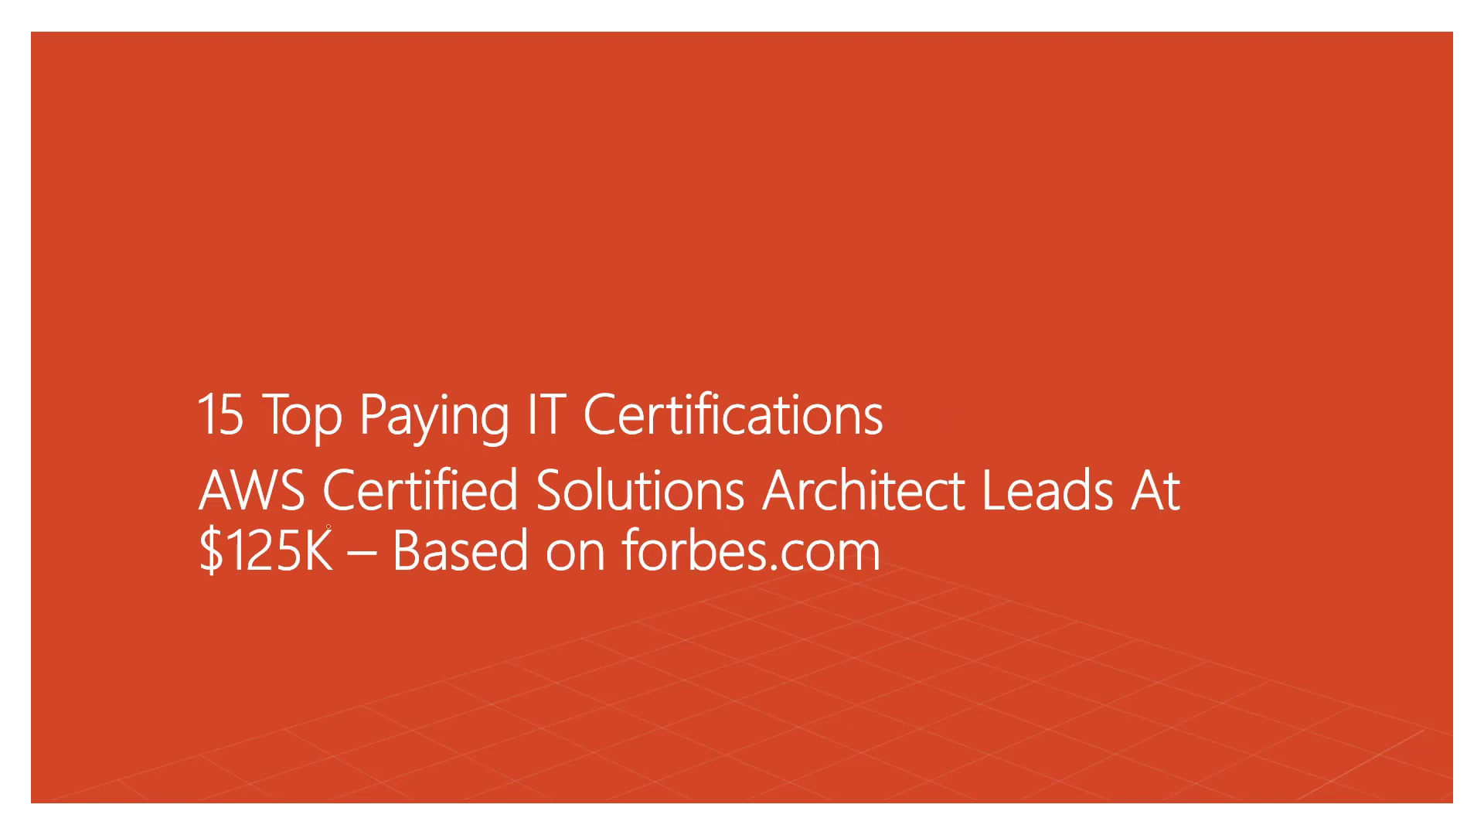
pyautogui.moveTo(329, 526)
pyautogui.mouseDown()
pyautogui.moveTo(185, 568)
pyautogui.moveTo(325, 523)
pyautogui.mouseUp()
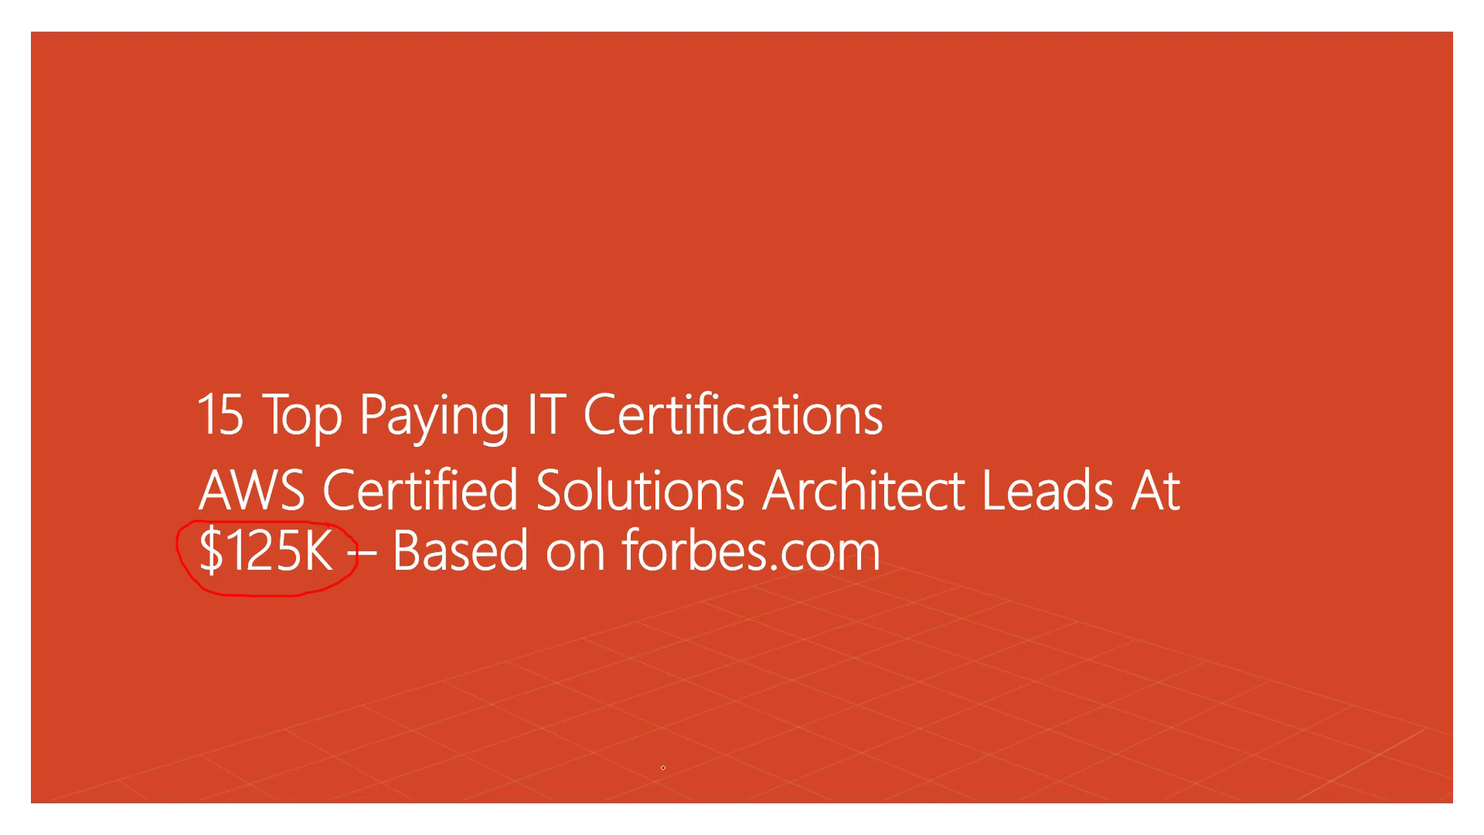